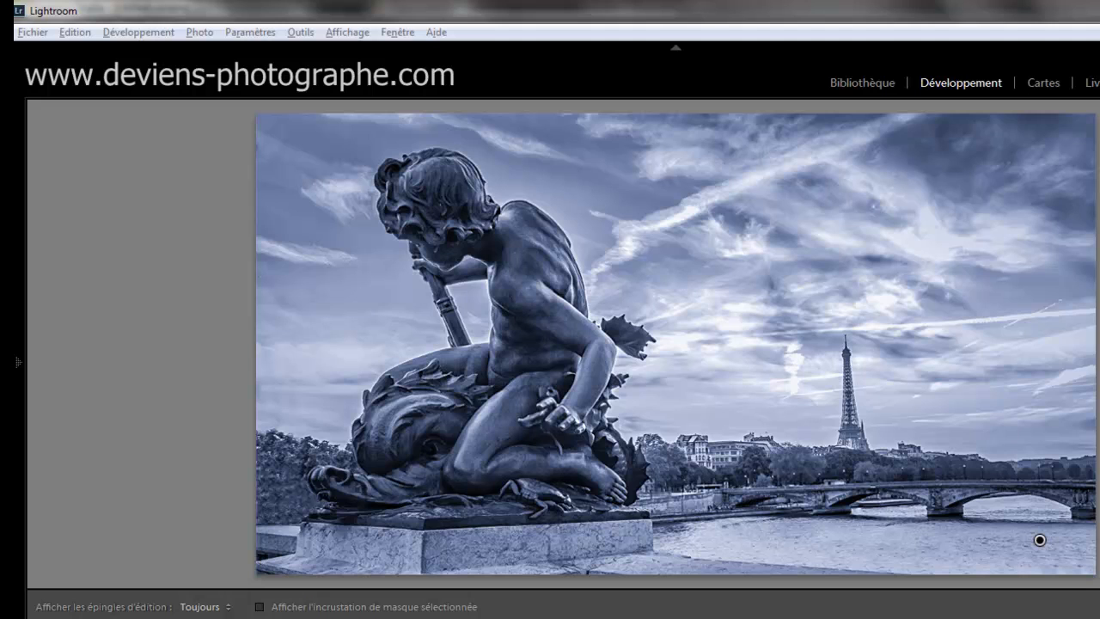
Try deleting the tinting brush adjustment from the photo and undo the deletion.
key("Delete")
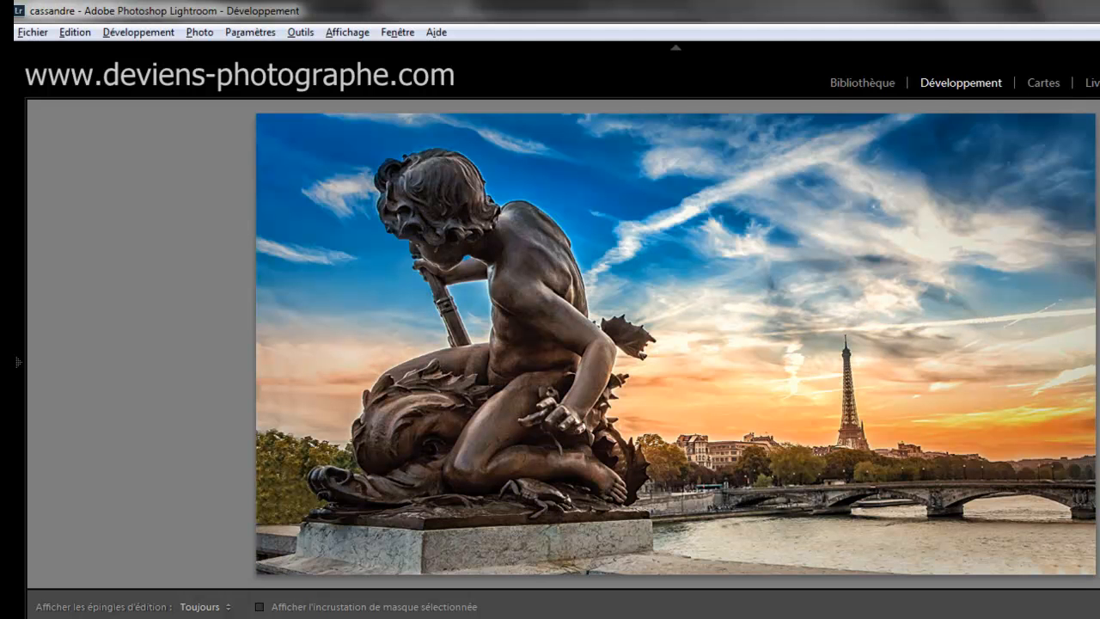
key("ctrl+z")
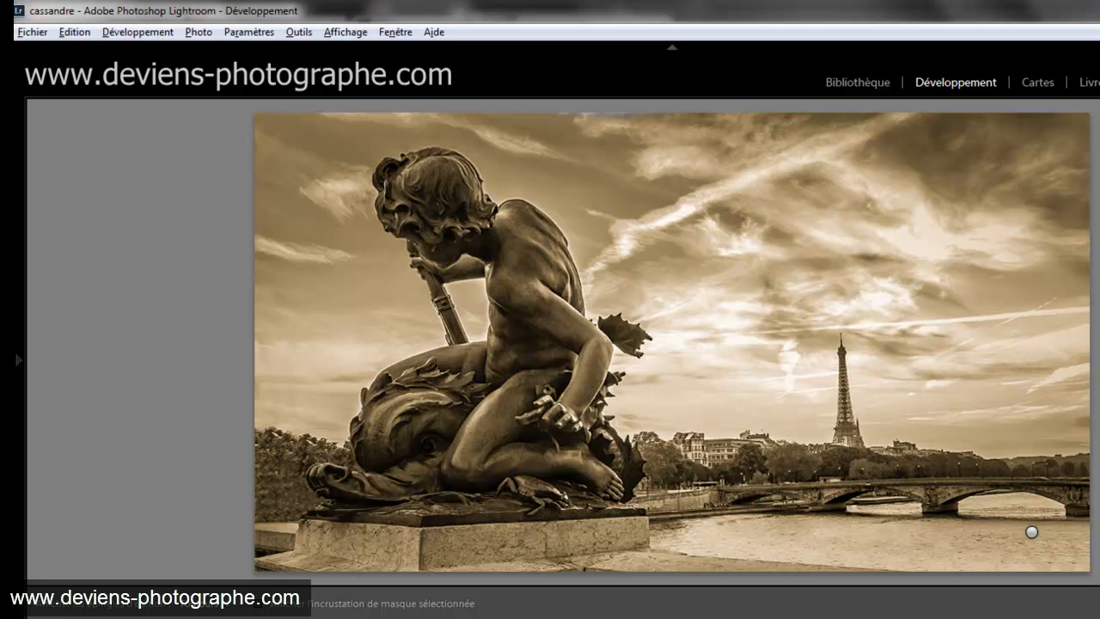
key("ctrl+z")
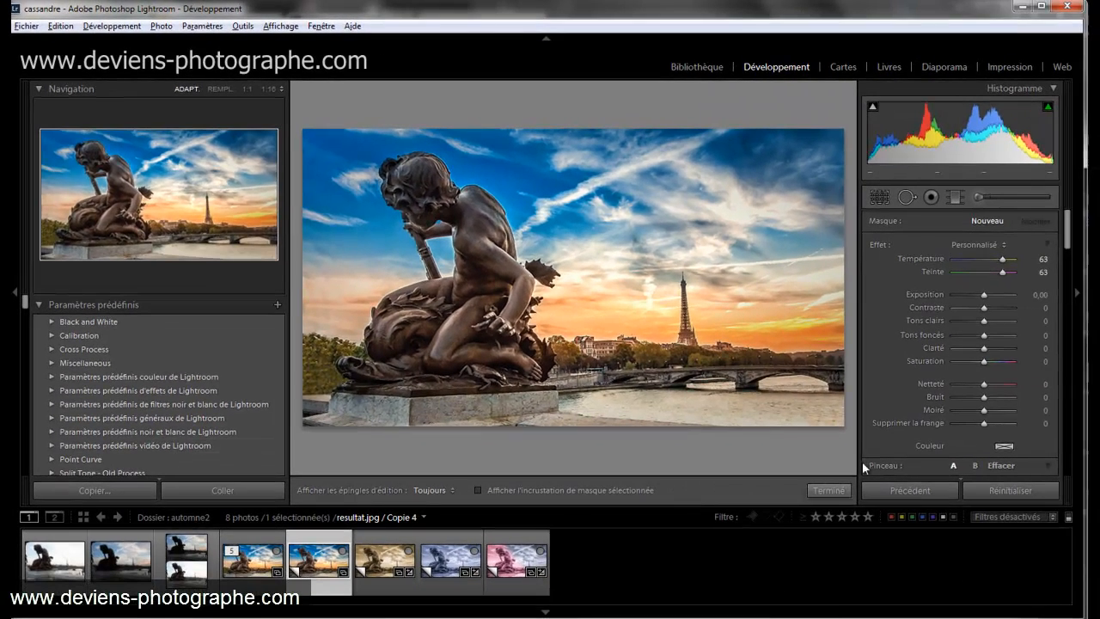
Leave the Adjustment Brush and set the treatment of resultat.jpg / Copie 4 to Noir/blanc.
left_click(1004, 198)
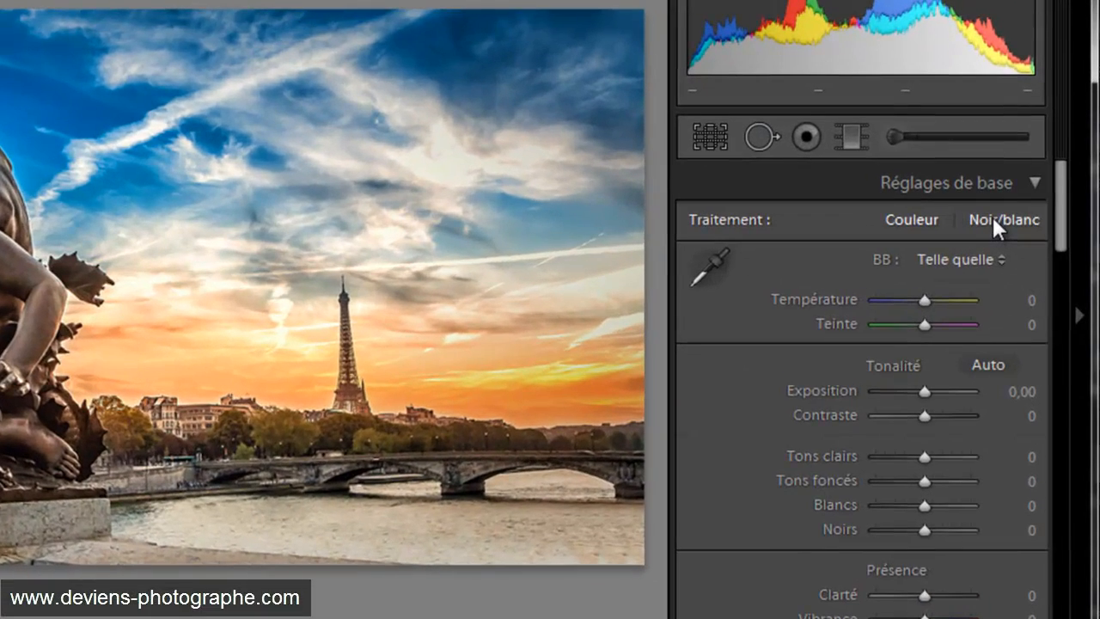
left_click(991, 216)
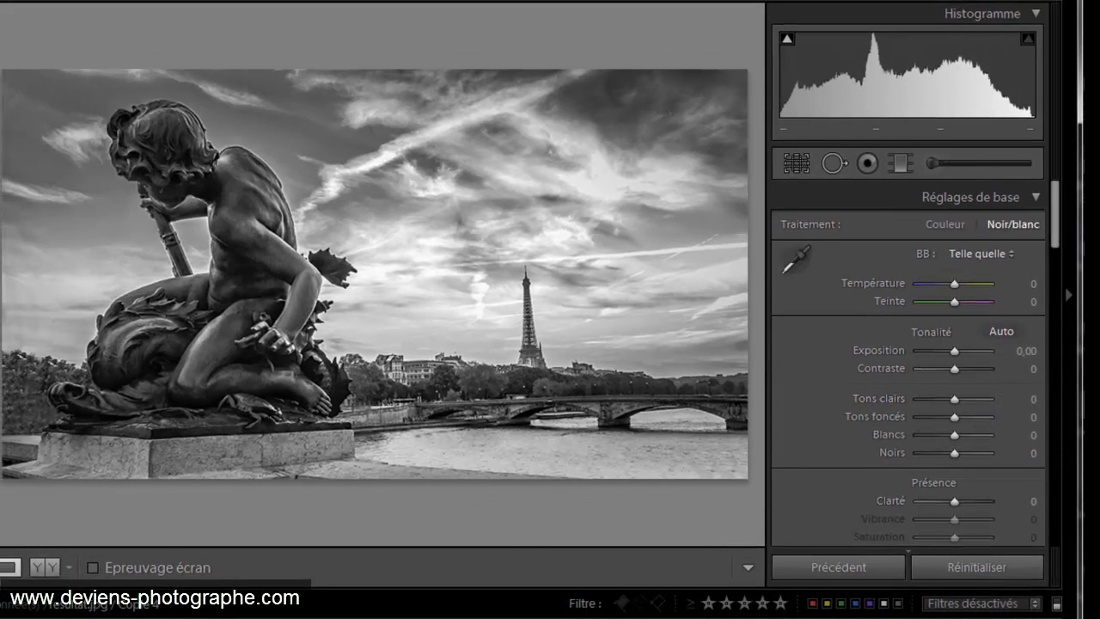
key("F7")
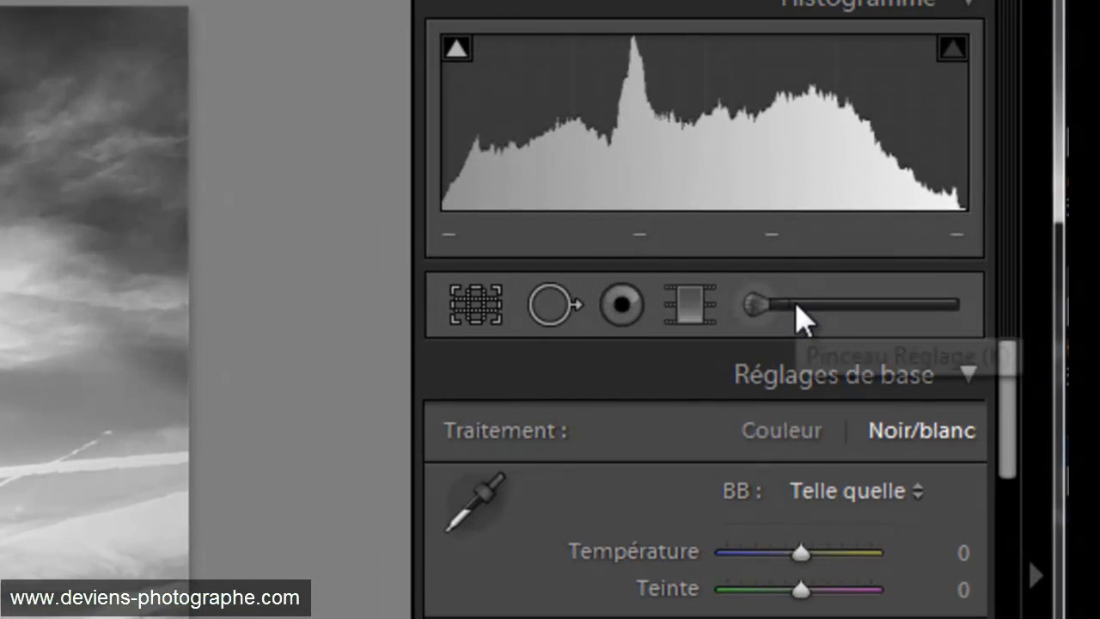
Cover the whole black-and-white photo with an Adjustment Brush mask, with brush size 44, and check its coverage with the mask overlay.
left_click(797, 310)
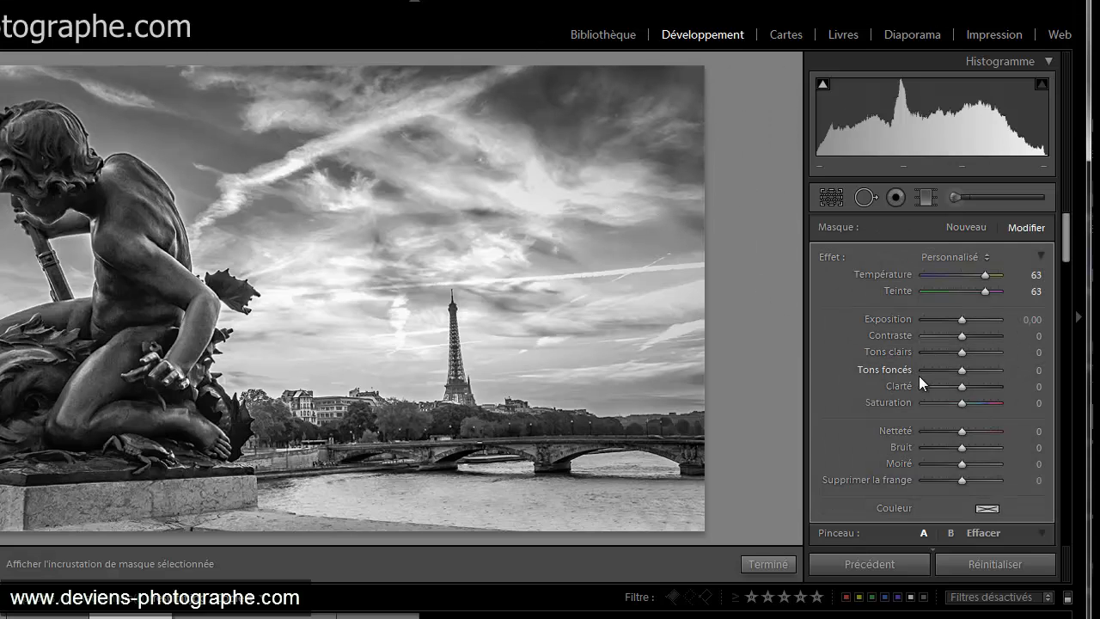
scroll(919, 378, "down", 5)
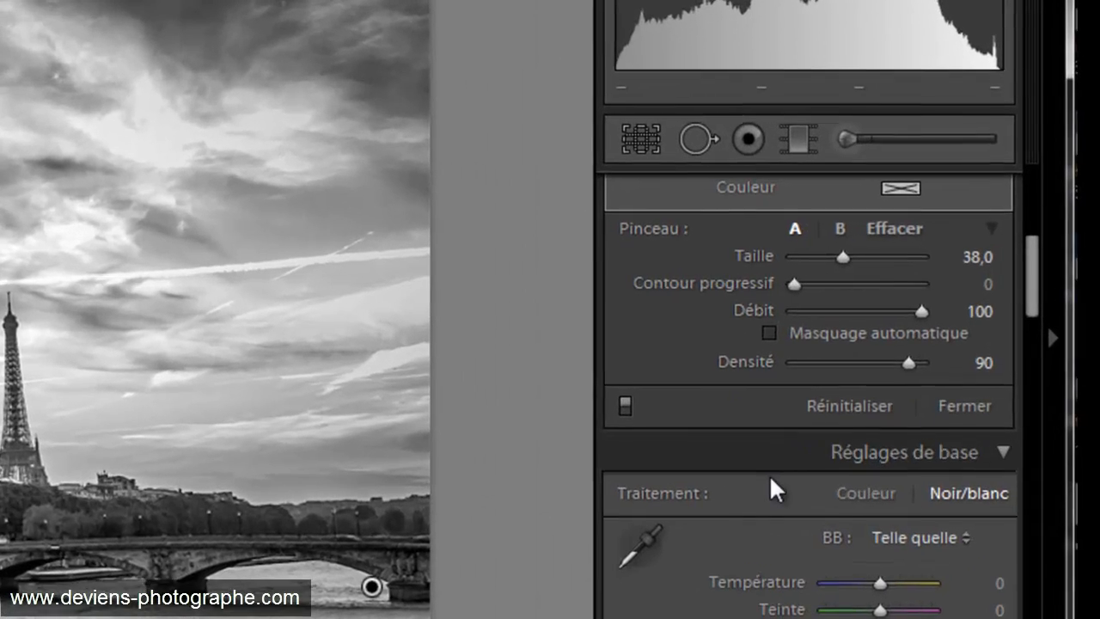
scroll(805, 379, "up", 4)
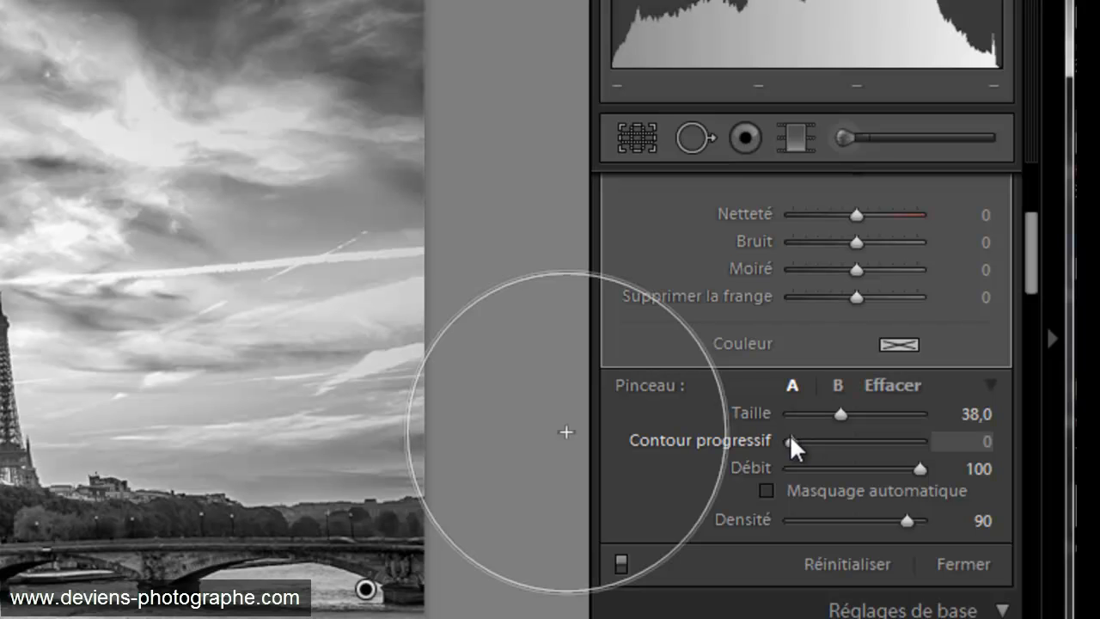
scroll(234, 409, "up", 5)
scroll(234, 408, "down", 4)
scroll(234, 409, "up", 4)
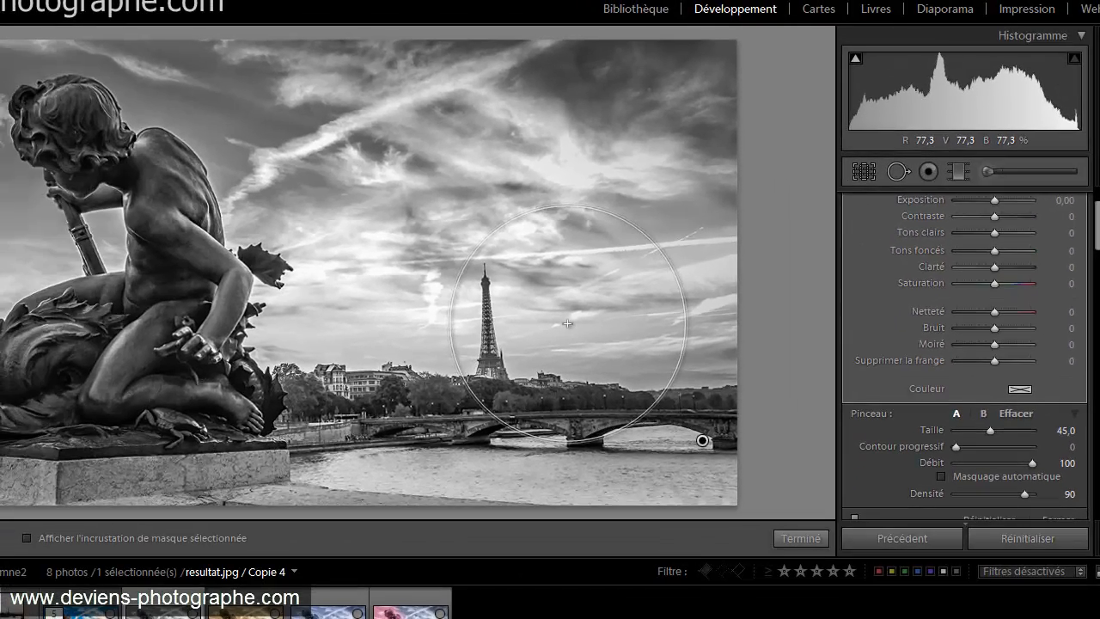
scroll(409, 347, "down", 1)
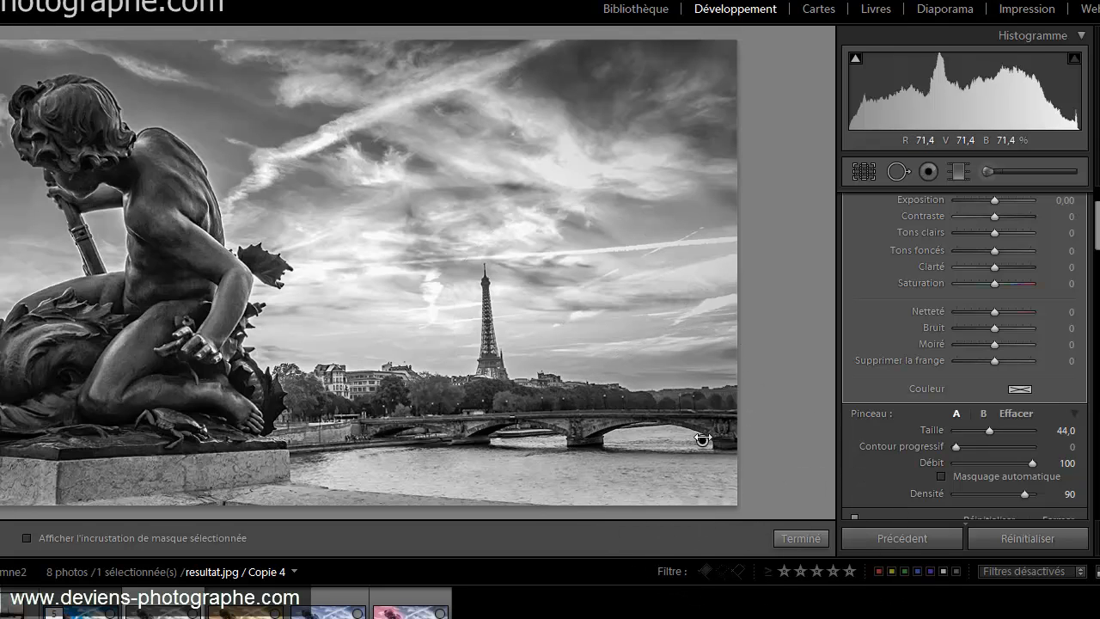
key("o")
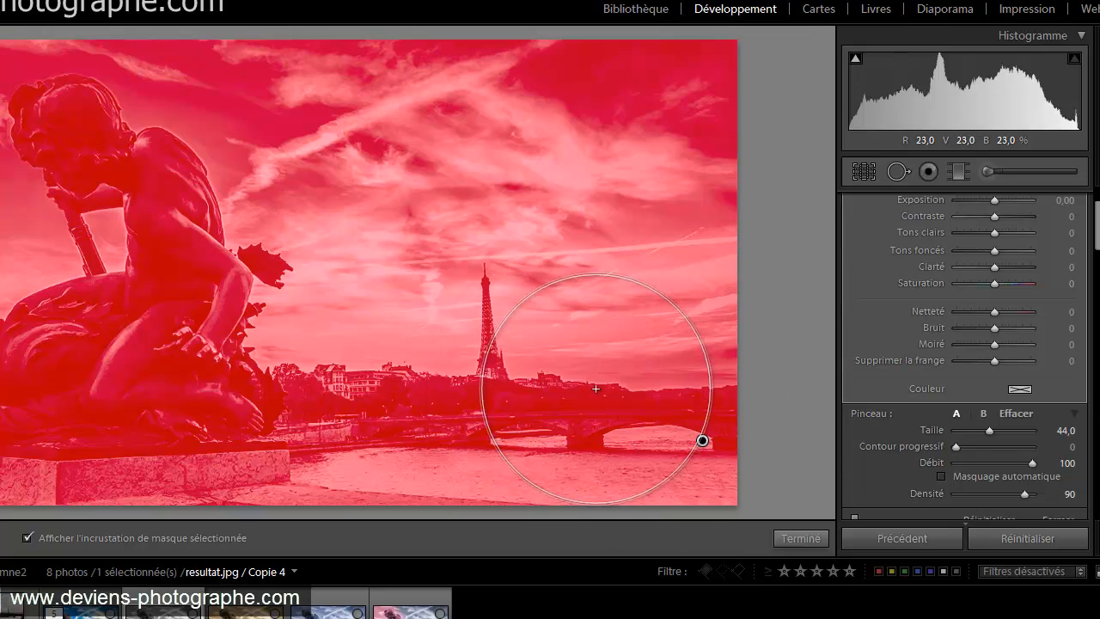
key("o")
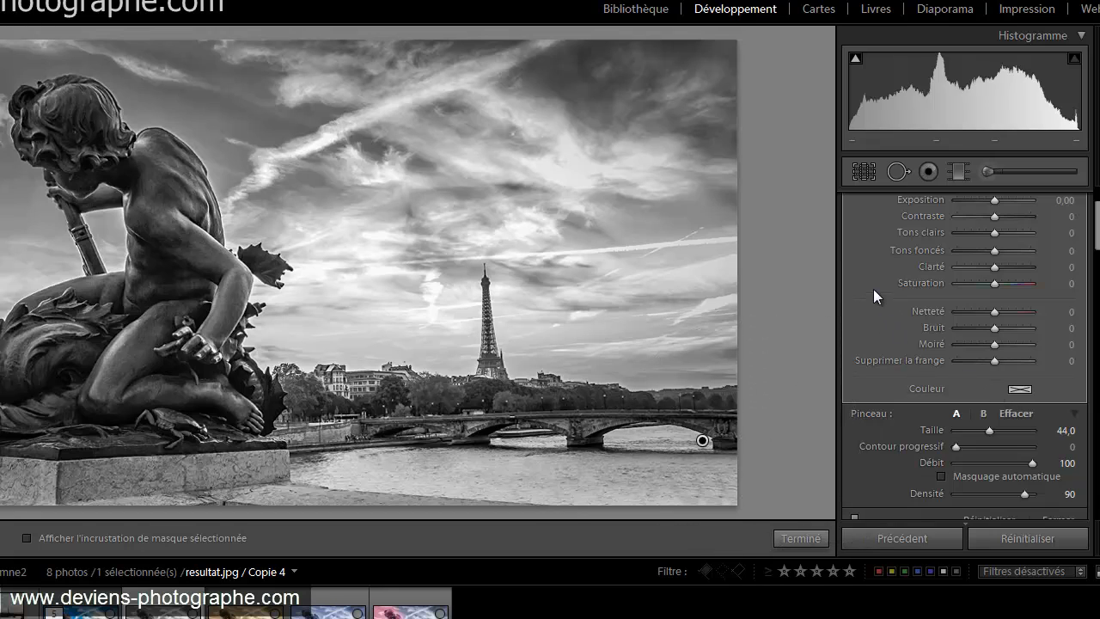
Open the colour selection for the brush mask and set its hue to 279 with saturation at 0%.
scroll(874, 295, "up", 3)
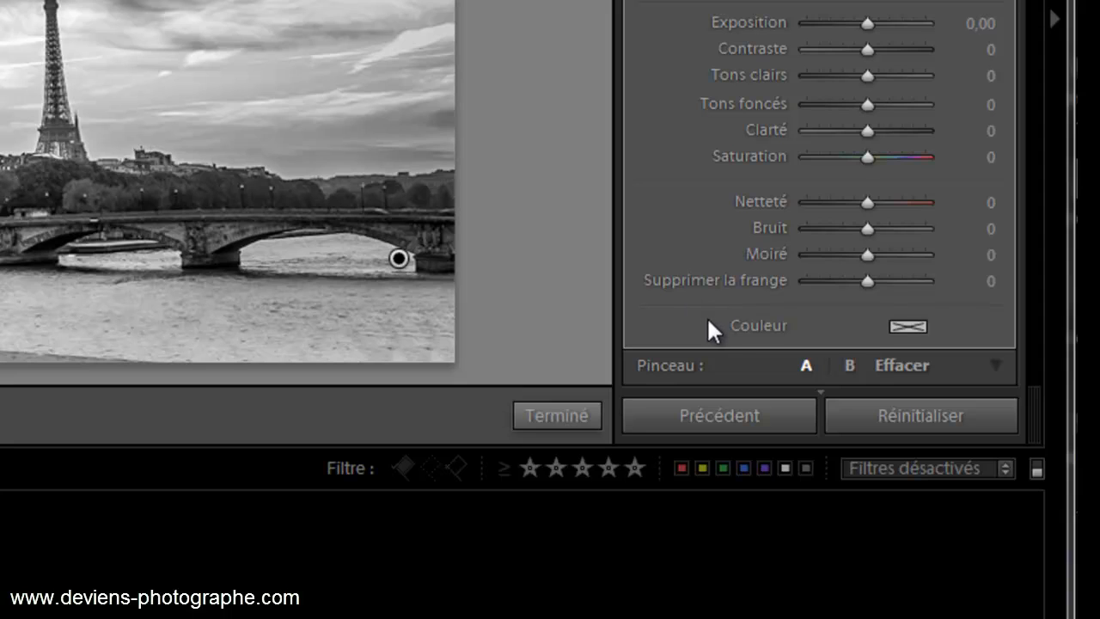
left_click(899, 325)
left_click(898, 325)
left_click(899, 325)
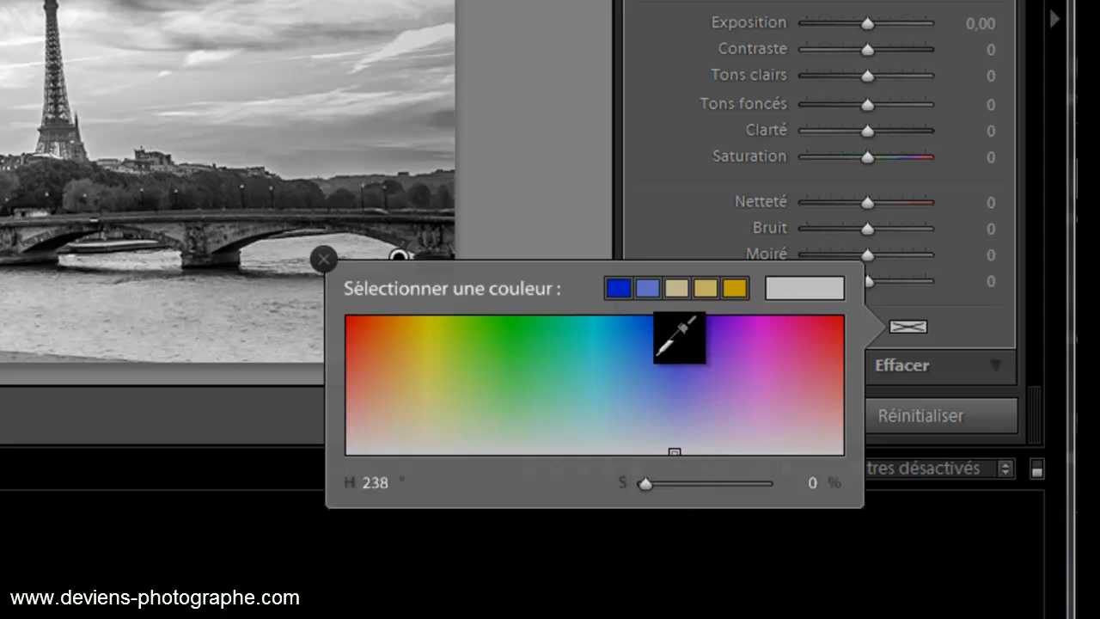
left_click_drag(647, 478, 617, 520)
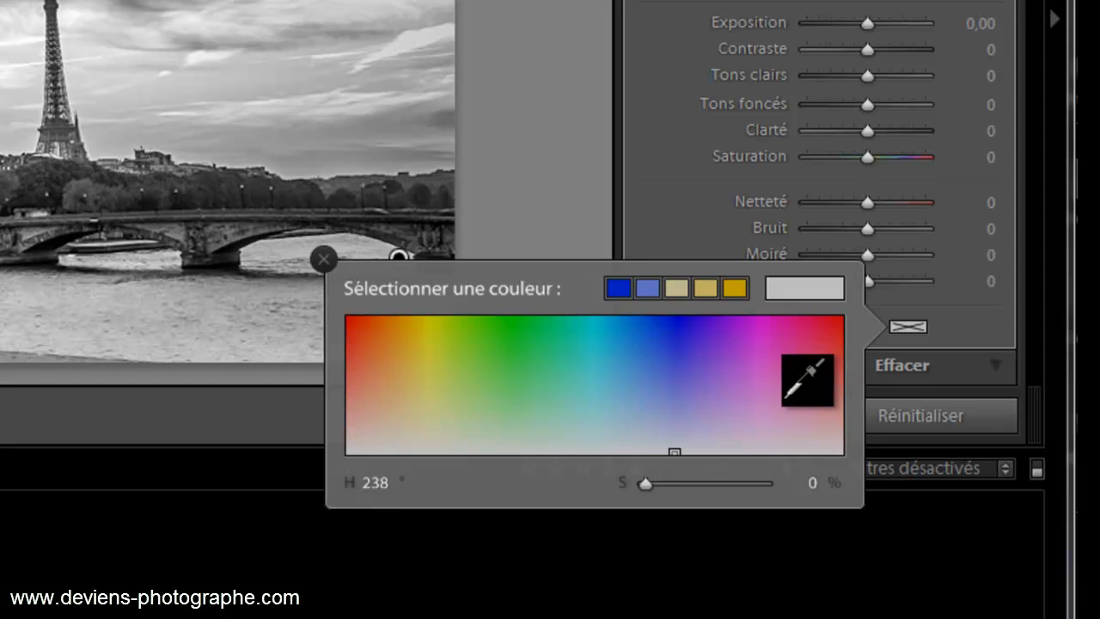
mouse_move(374, 484)
left_mouse_down()
mouse_move(314, 491)
mouse_move(438, 501)
mouse_move(386, 491)
mouse_move(436, 491)
mouse_move(392, 498)
left_mouse_up()
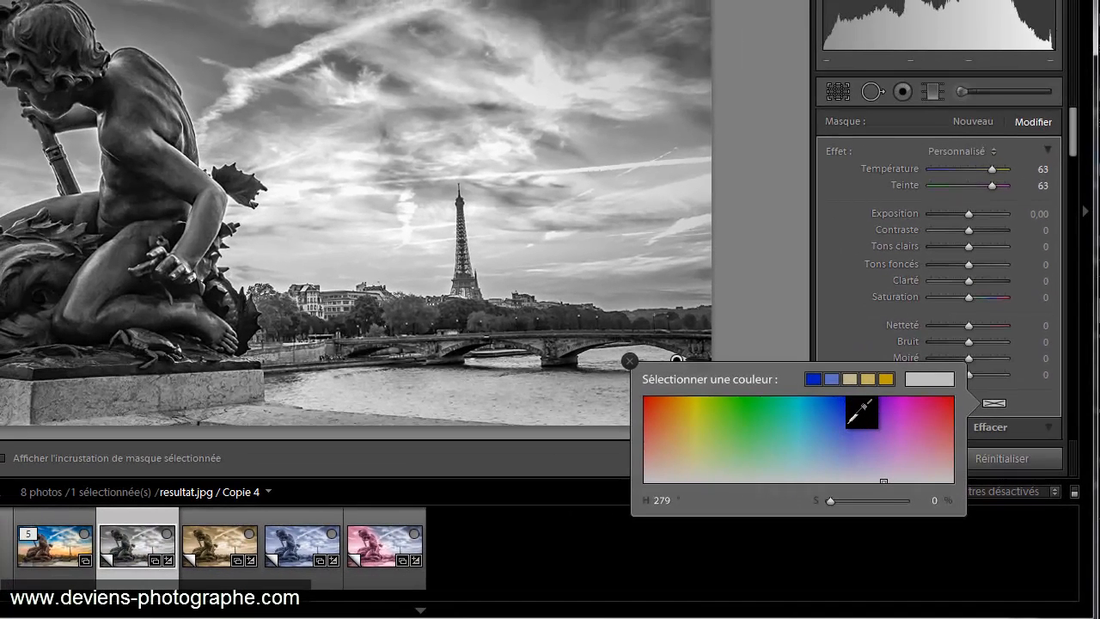
Try blue, yellow and pink tints on the mask: hue 245 at 100%, hue 55 at 93% and hue 320 at 69% saturation.
mouse_move(859, 411)
left_mouse_down()
mouse_move(862, 387)
mouse_move(854, 394)
left_mouse_up()
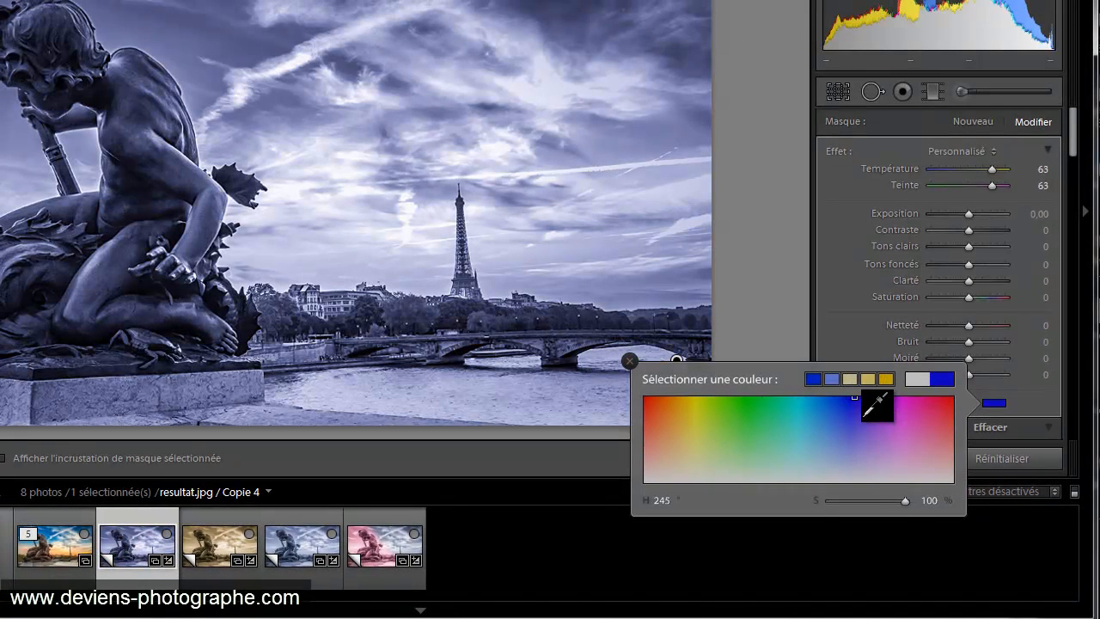
left_click(689, 406)
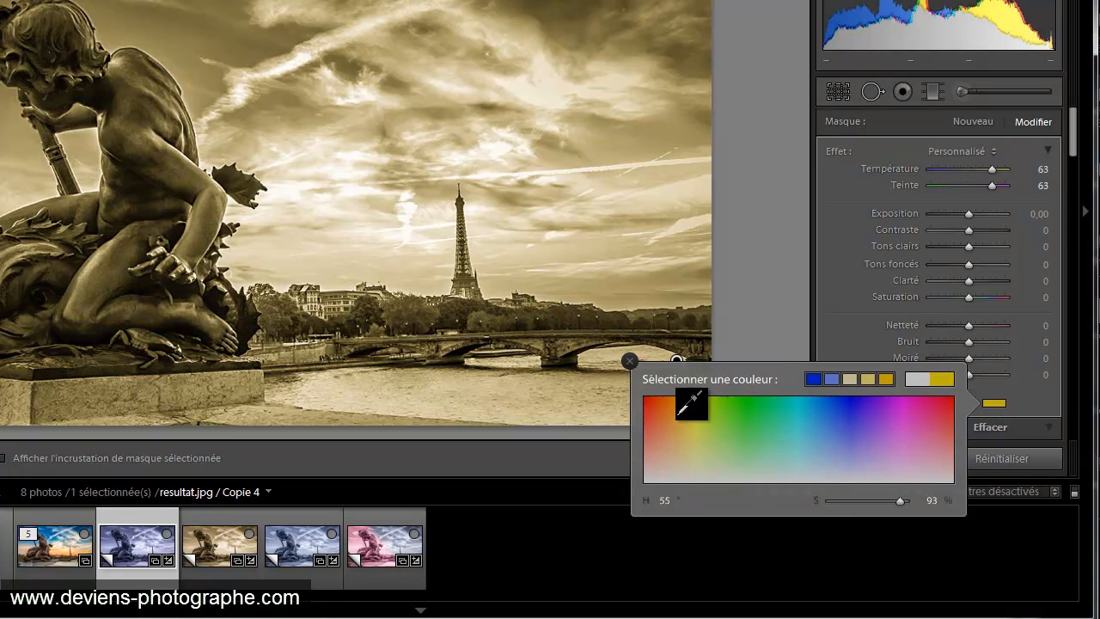
mouse_move(902, 451)
left_mouse_down()
mouse_move(934, 417)
mouse_move(918, 423)
left_mouse_up()
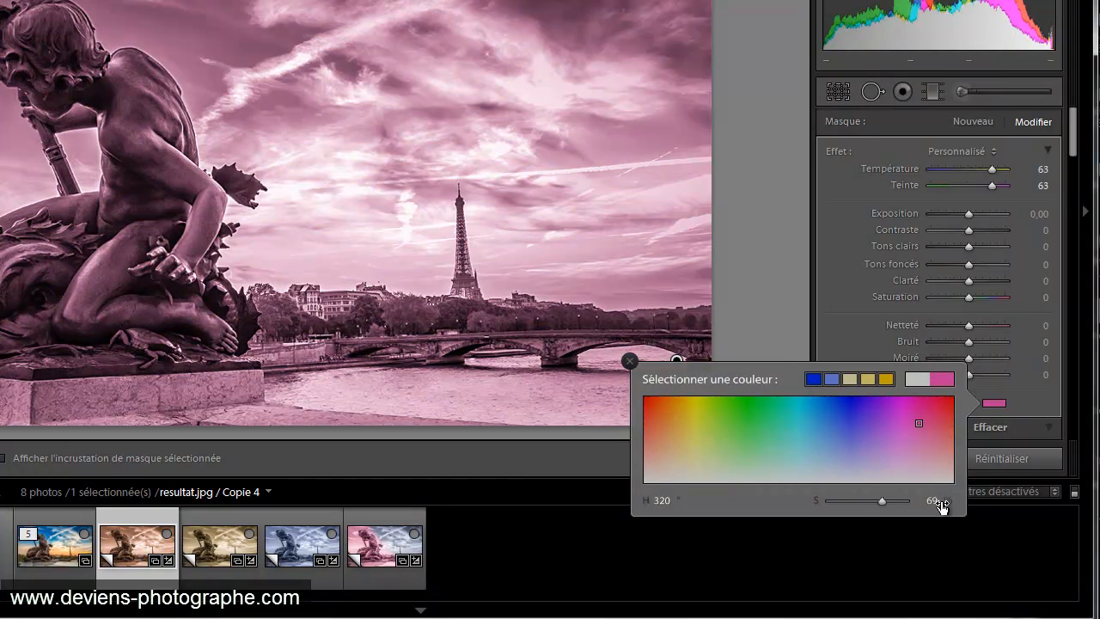
Tint the mask sepia with hue 53 and saturation 64%, and leave the Adjustment Brush.
left_click(689, 422)
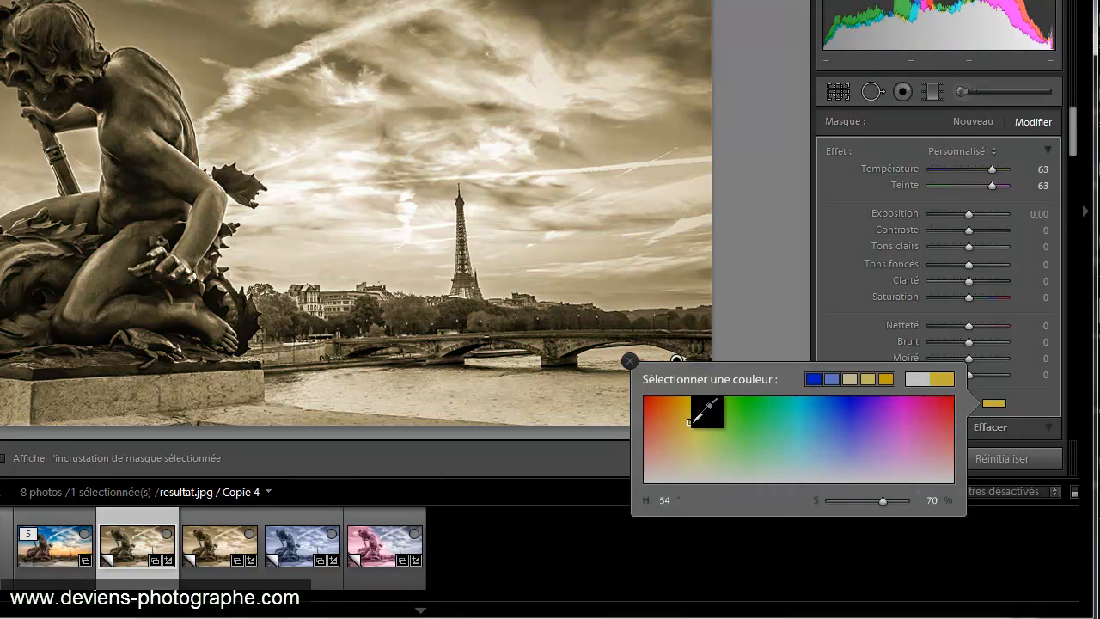
left_click(698, 433)
mouse_move(697, 433)
left_mouse_down()
mouse_move(714, 488)
mouse_move(688, 427)
left_mouse_up()
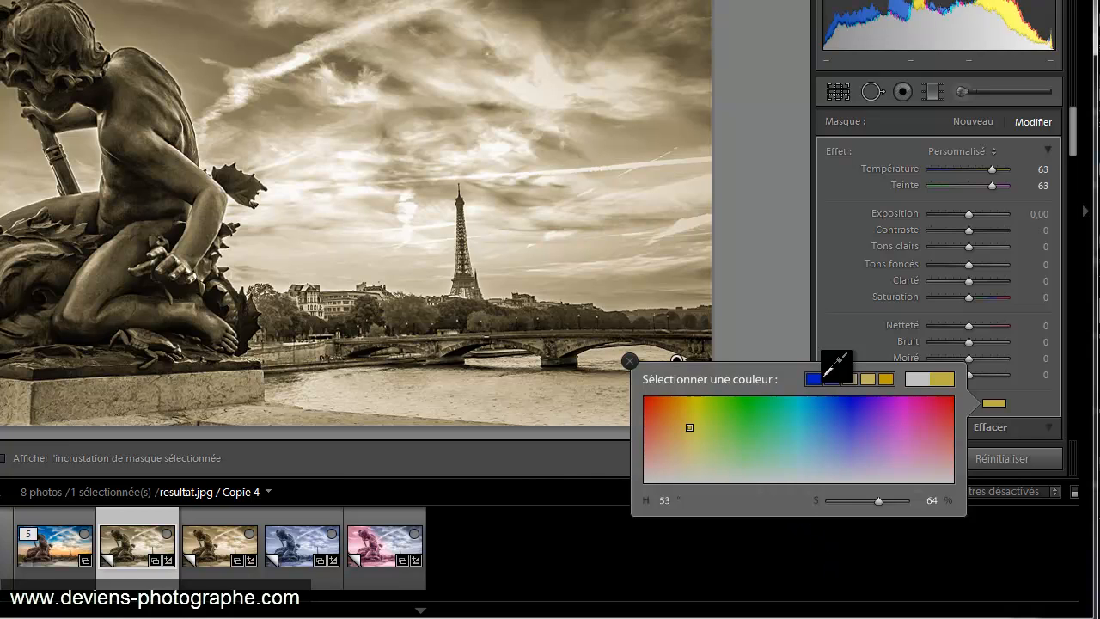
left_click(824, 225)
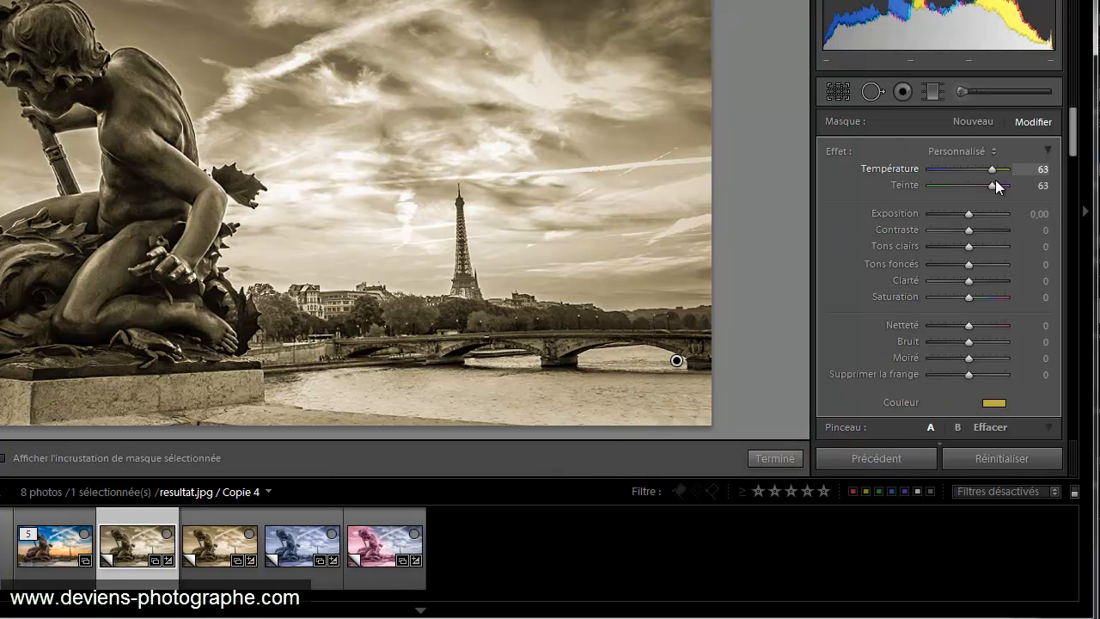
left_click(1017, 121)
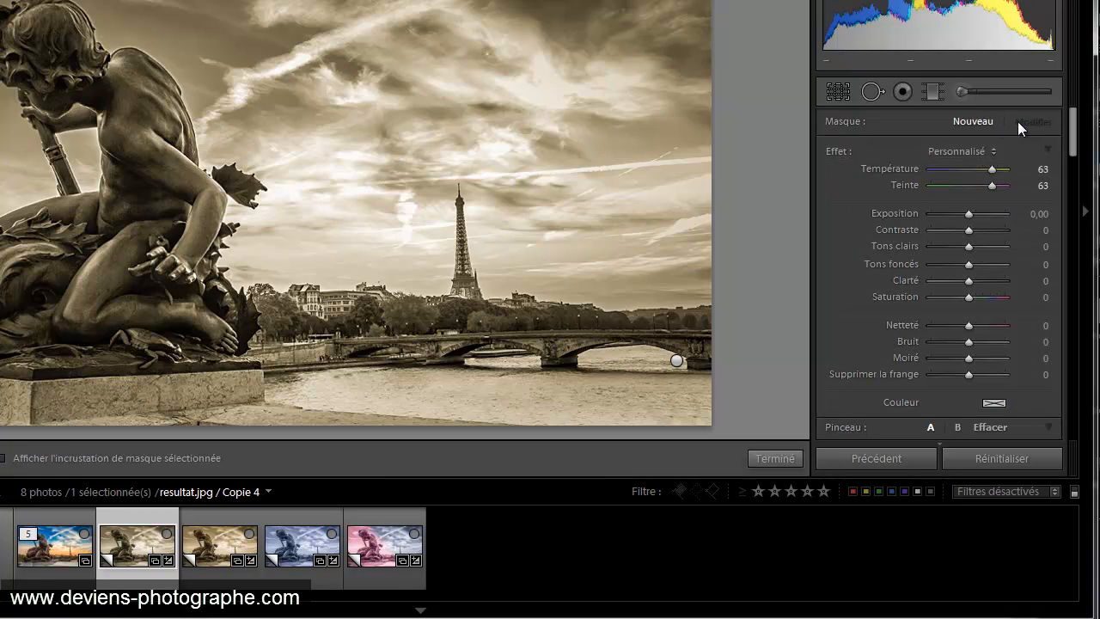
left_click(979, 91)
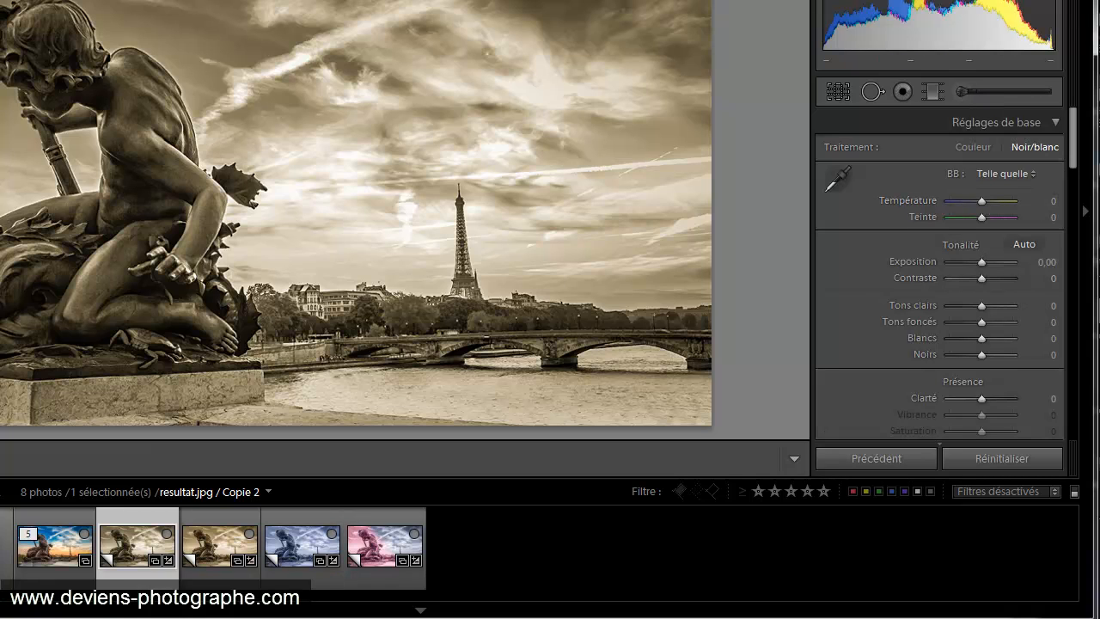
On the colour photo resultat.jpg, set the TSL saturation of Rouge, Orange, Jaune, Bleu vert, Bleu, Pourpre and Magenta to −100.
key("Left")
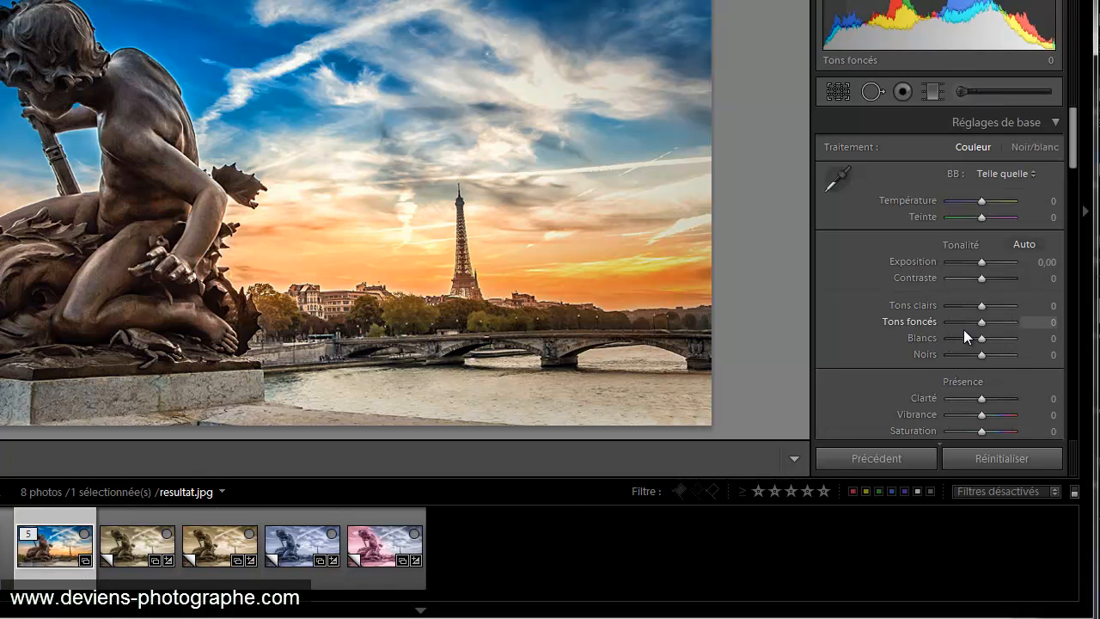
scroll(963, 329, "down", 10)
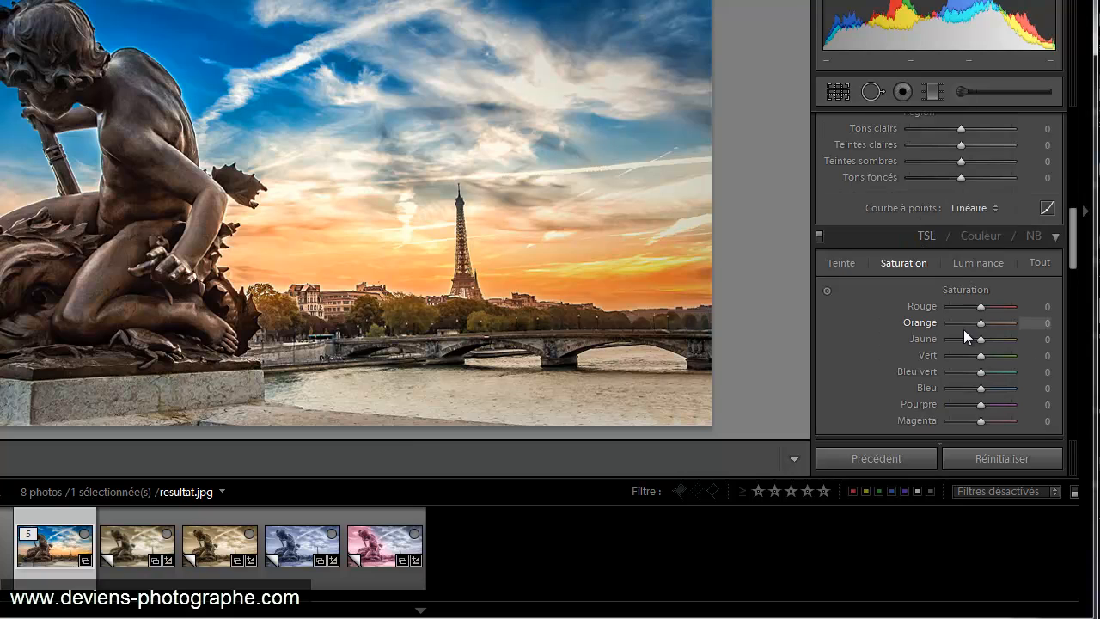
scroll(968, 316, "down", 3)
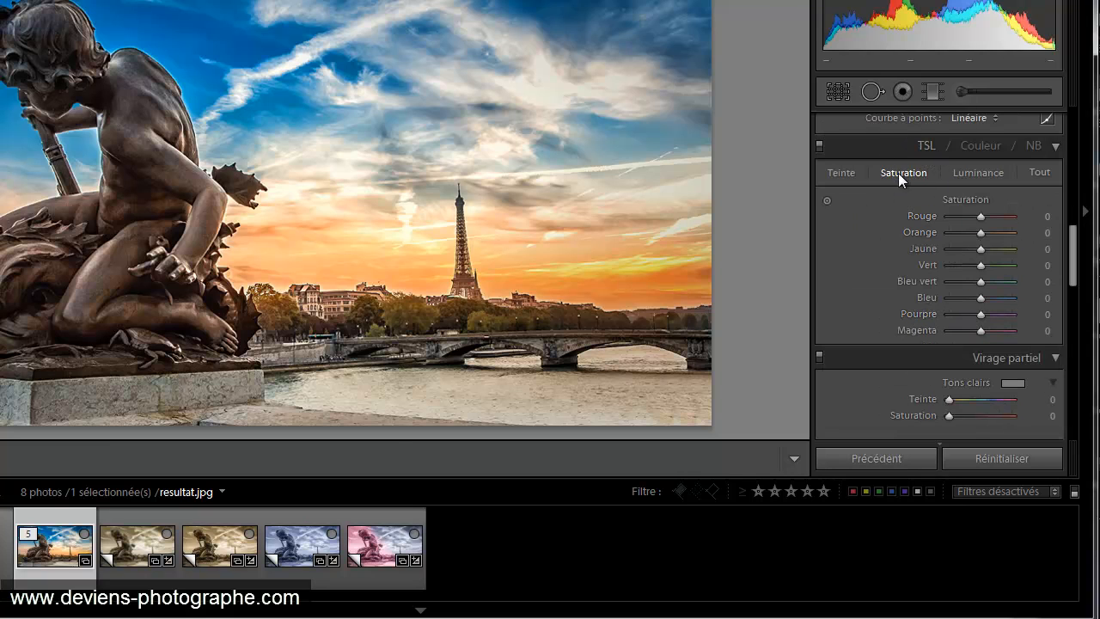
left_click_drag(980, 215, 905, 280)
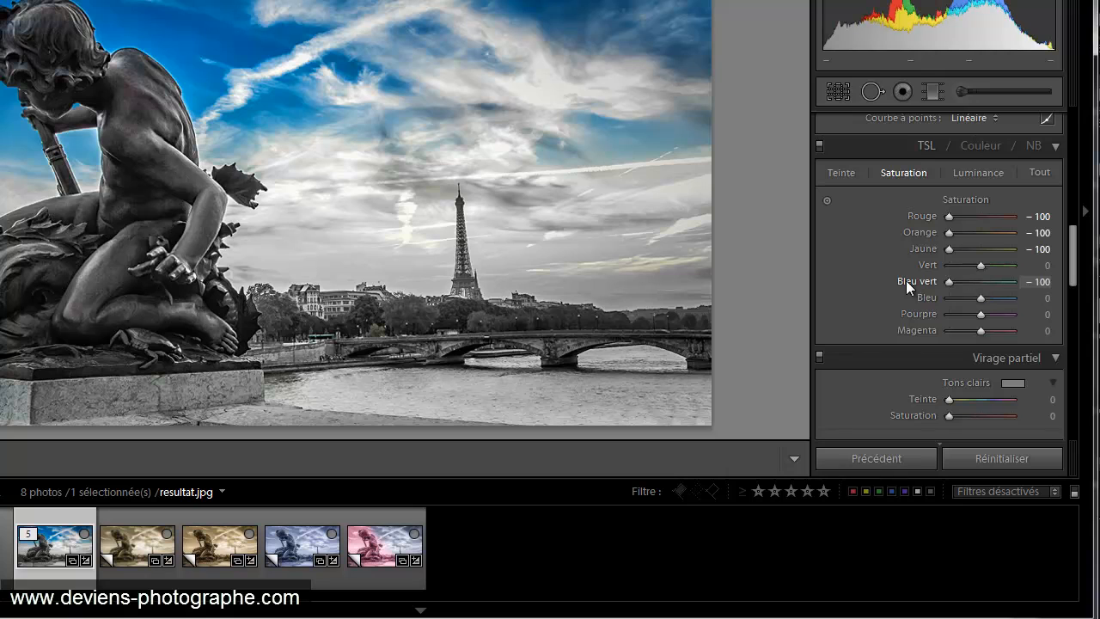
left_click_drag(980, 298, 926, 301)
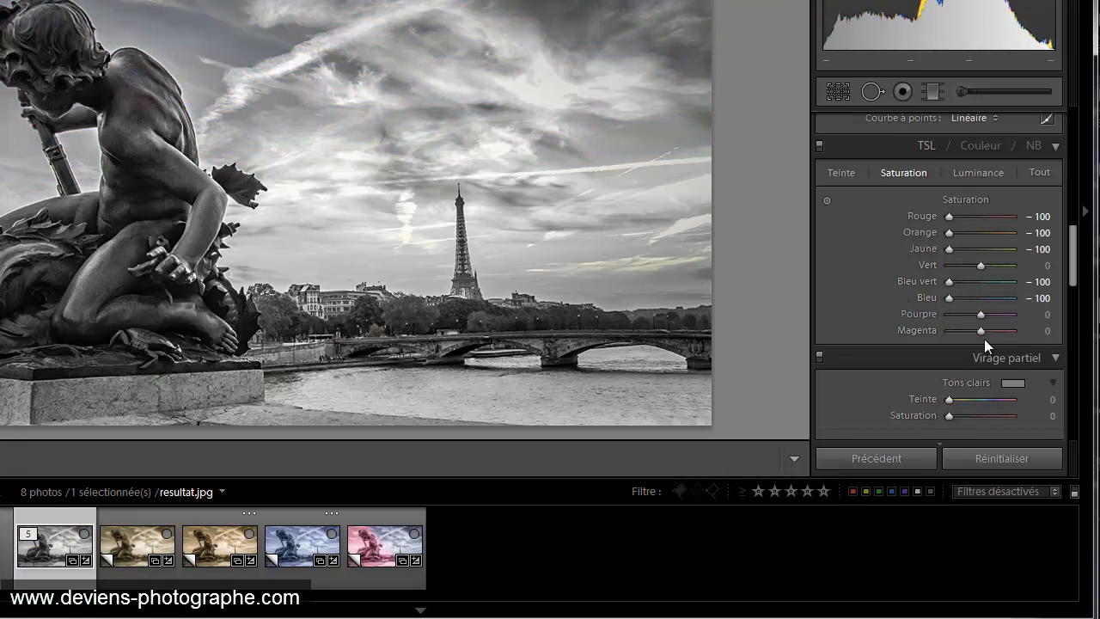
left_click_drag(980, 315, 905, 323)
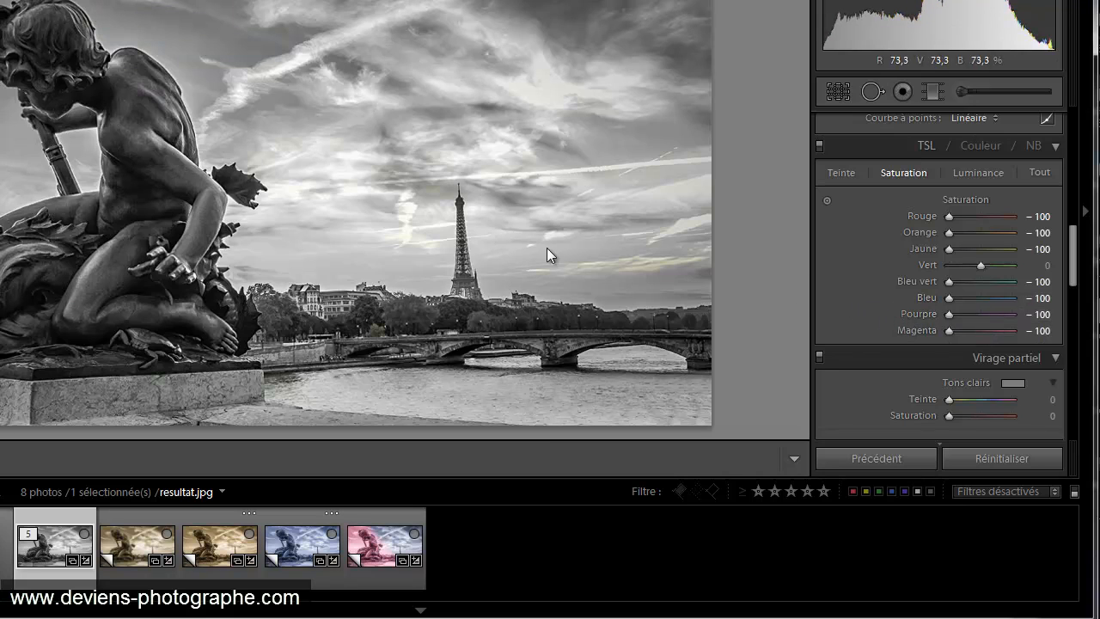
Paint a new Adjustment Brush mask over the desaturated resultat.jpg photo and check its coverage with the mask overlay.
scroll(862, 315, "up", 10)
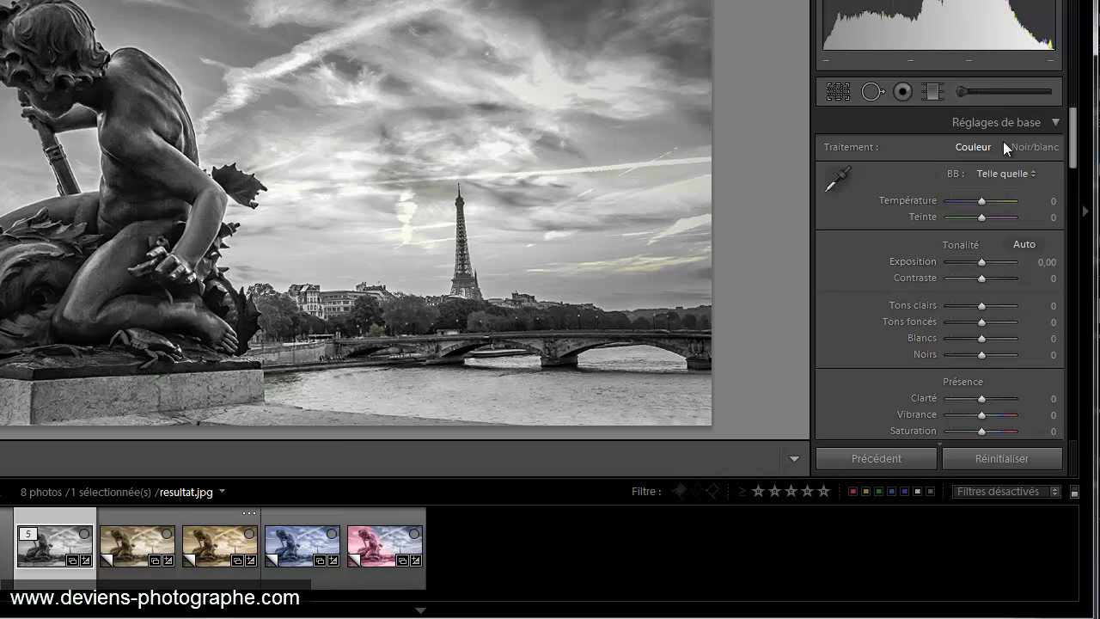
left_click(977, 91)
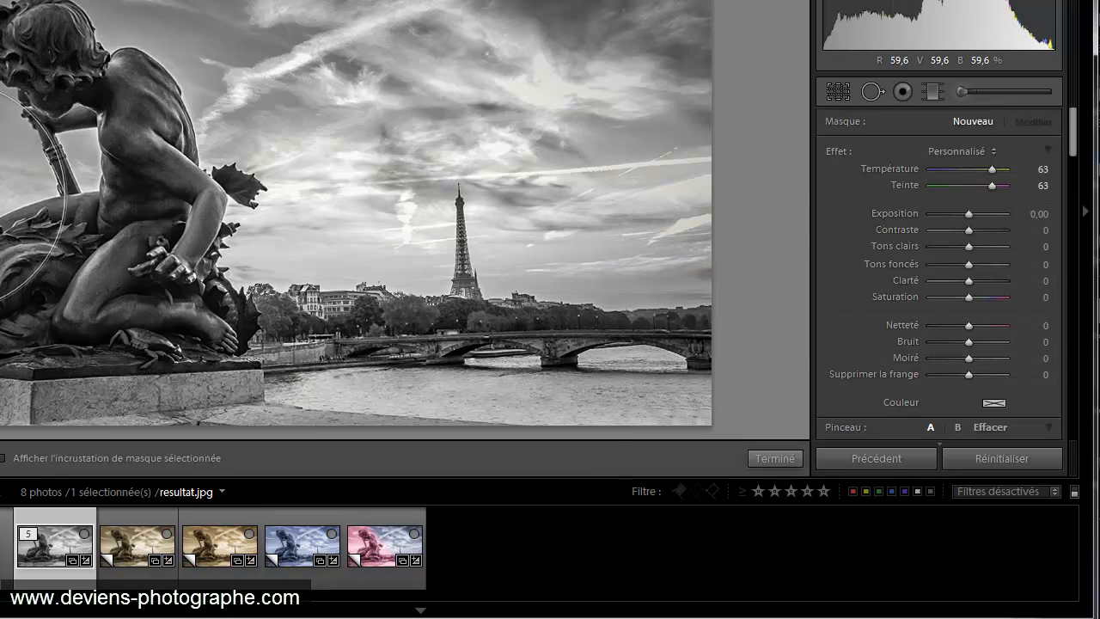
mouse_move(670, 360)
left_mouse_down()
mouse_move(26, 351)
mouse_move(27, 337)
left_mouse_up()
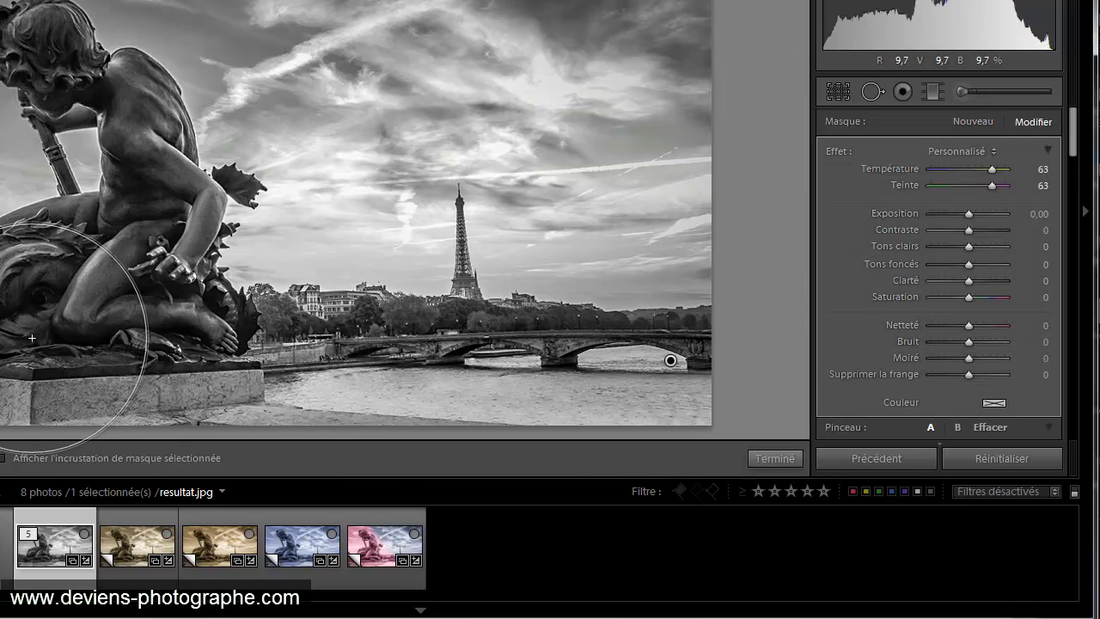
key("o")
key("o")
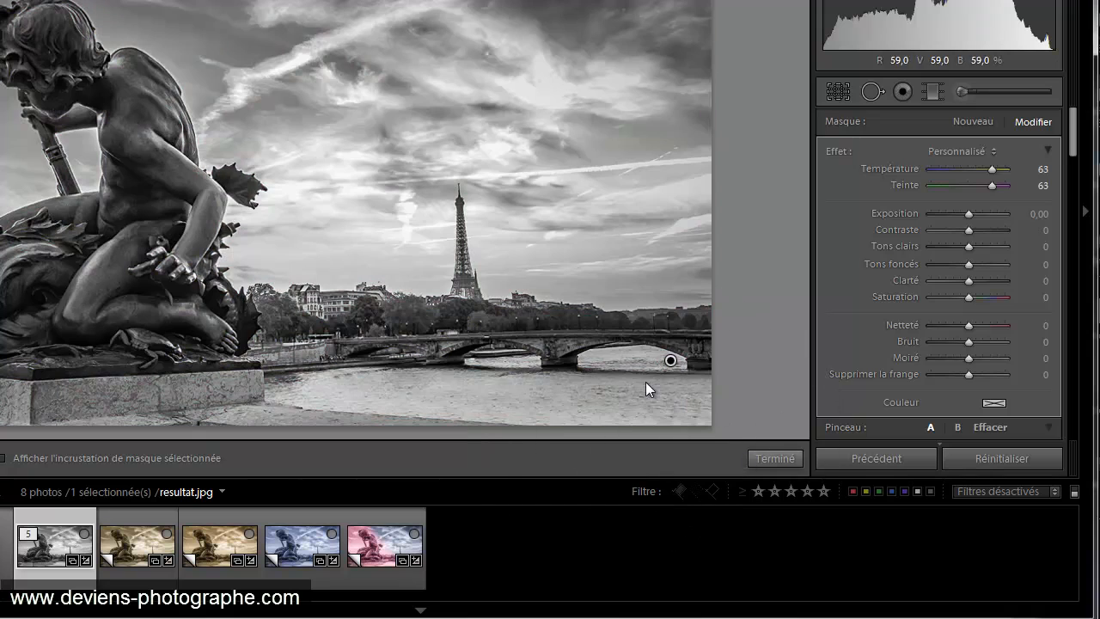
Tint the mask blue with hue 239 and saturation 86%, and start a new brush mask.
left_click(994, 405)
mouse_move(855, 404)
left_mouse_down()
mouse_move(835, 409)
mouse_move(909, 427)
mouse_move(933, 381)
mouse_move(831, 409)
mouse_move(848, 408)
left_mouse_up()
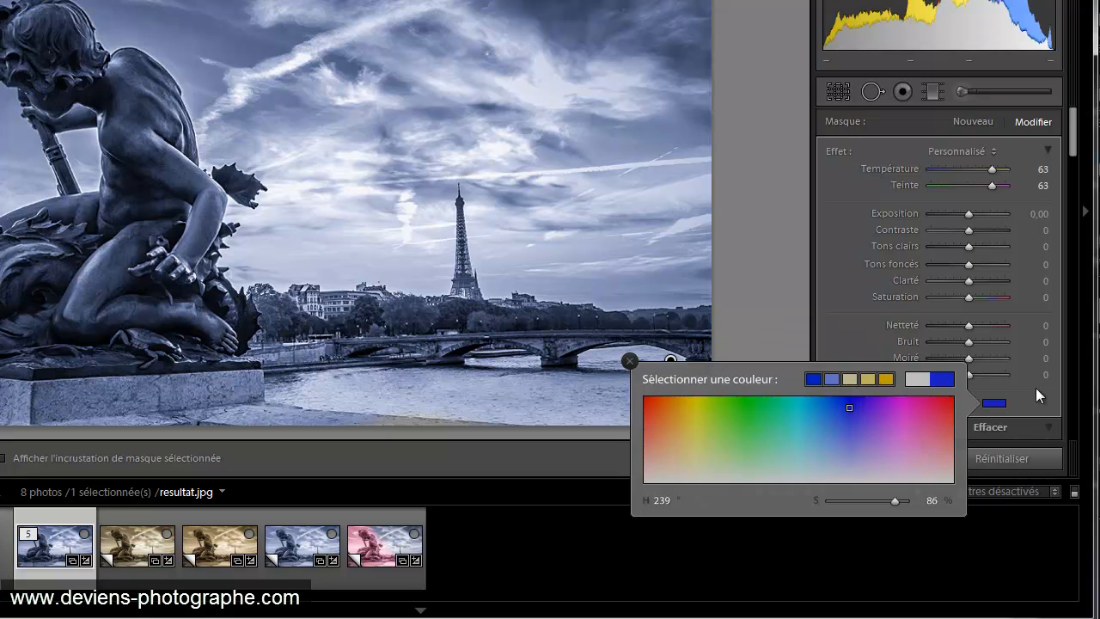
left_click(1036, 412)
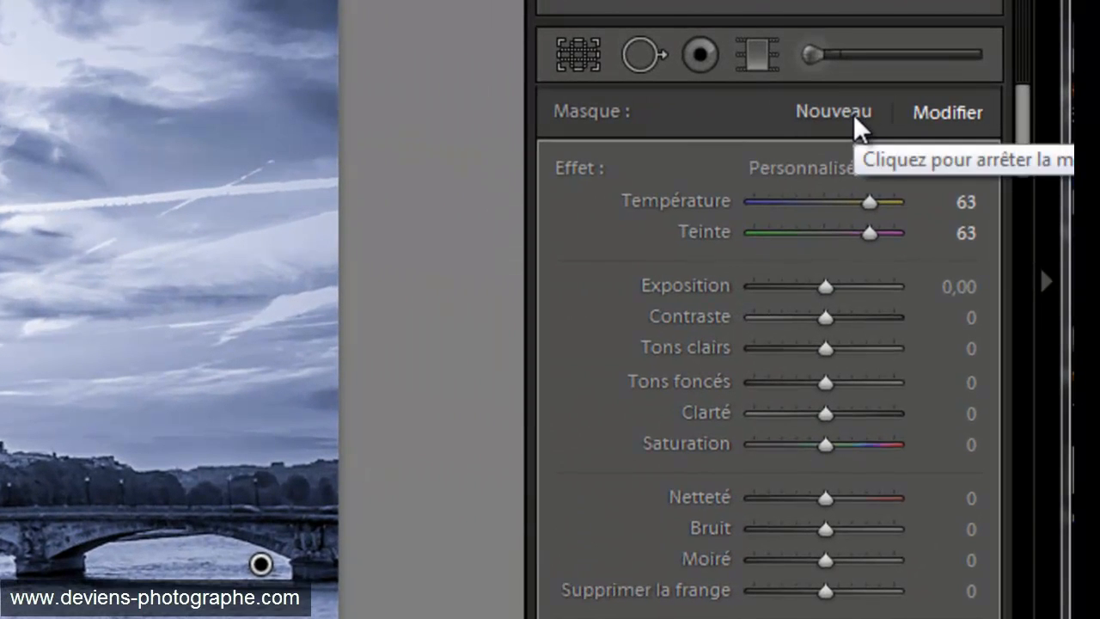
left_click(874, 118)
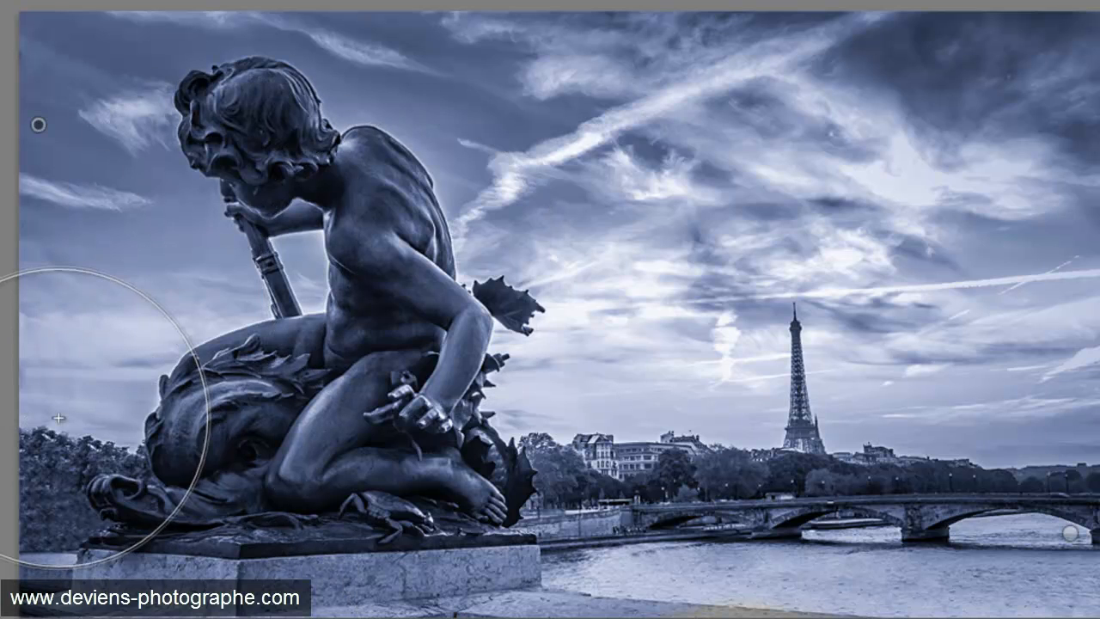
key("o")
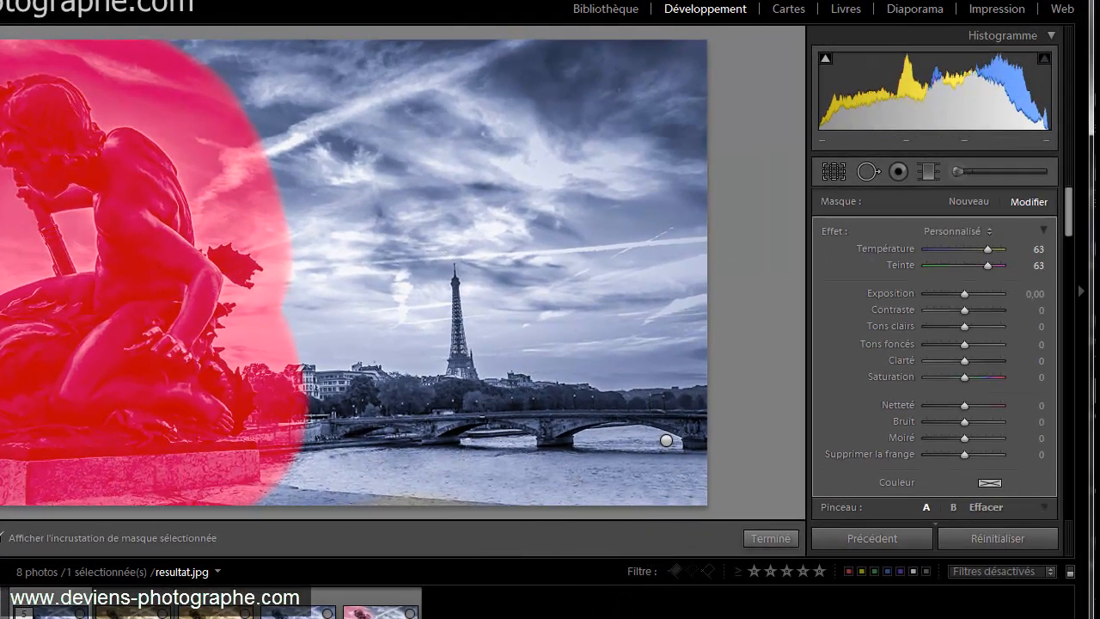
key("ctrl+z")
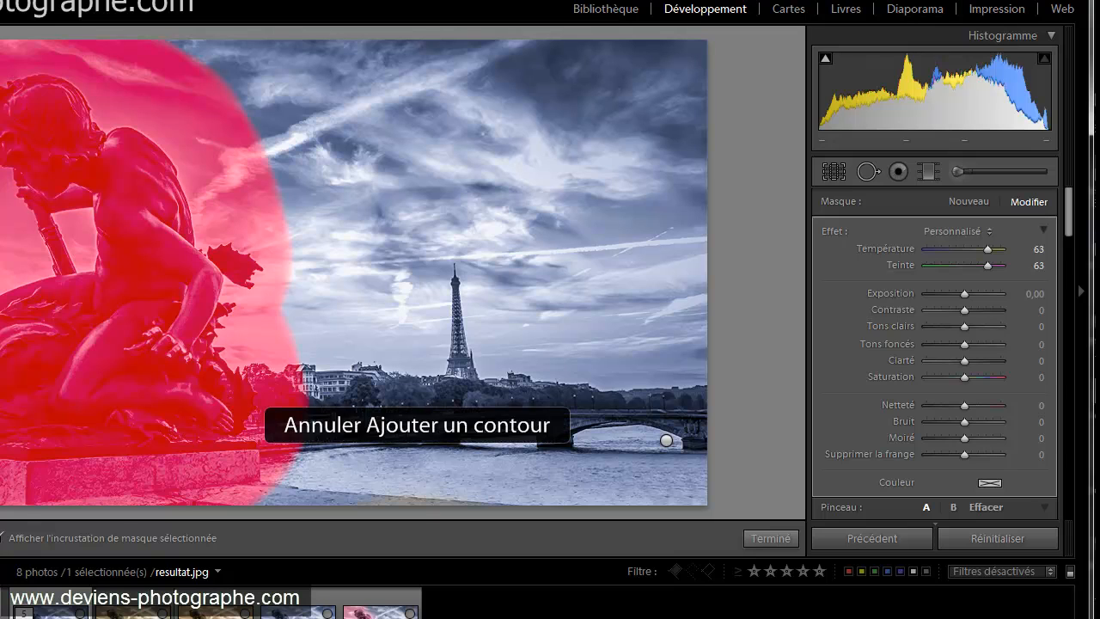
key("ctrl+z")
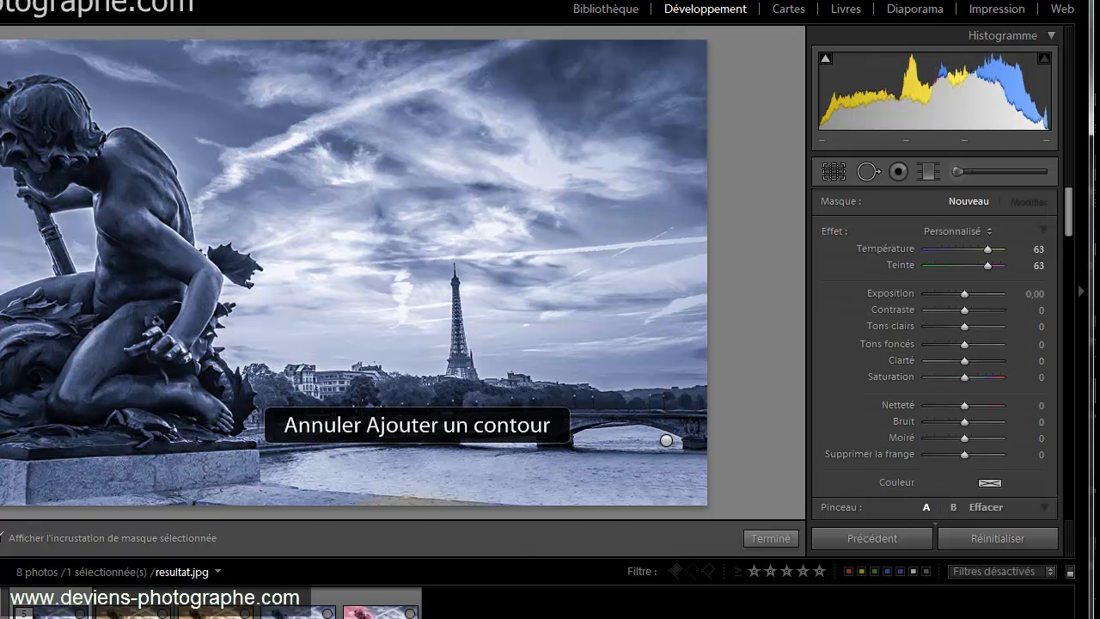
Set the brush's Contour progressif to 47, paint a soft-edged mask over the statue side of the photo, and hide the mask overlay.
scroll(948, 448, "down", 5)
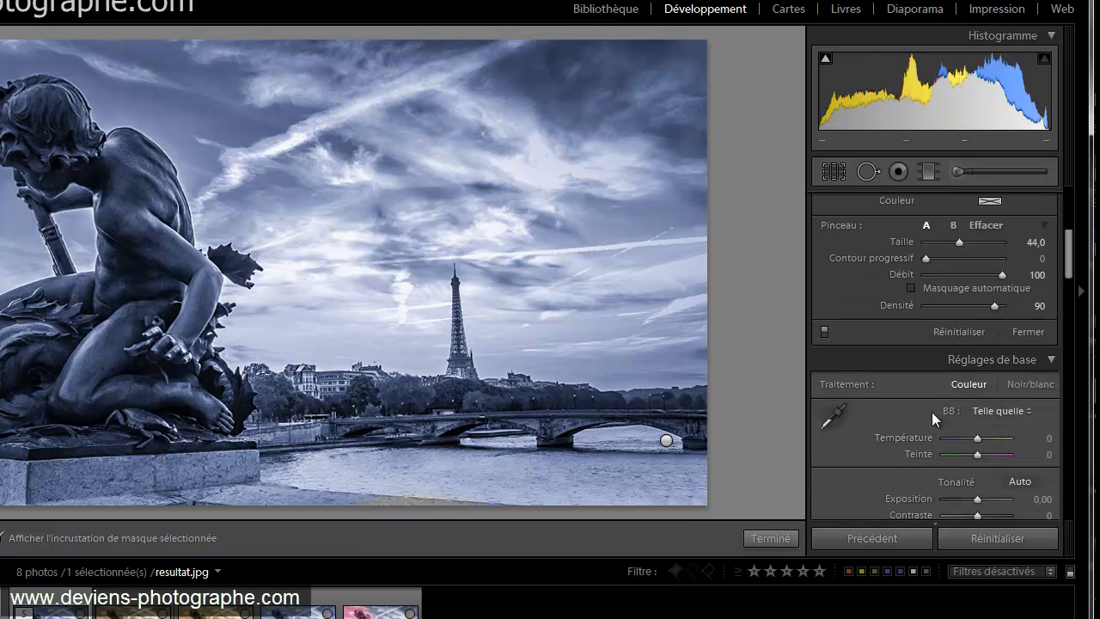
scroll(930, 388, "up", 3)
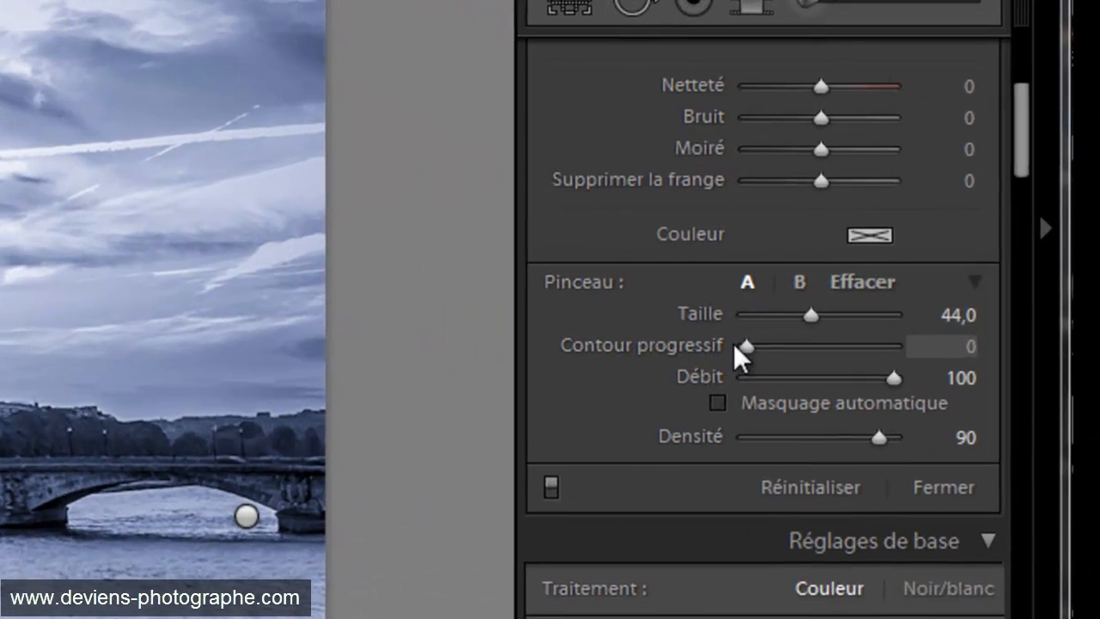
mouse_move(740, 357)
left_mouse_down()
mouse_move(838, 365)
mouse_move(815, 354)
left_mouse_up()
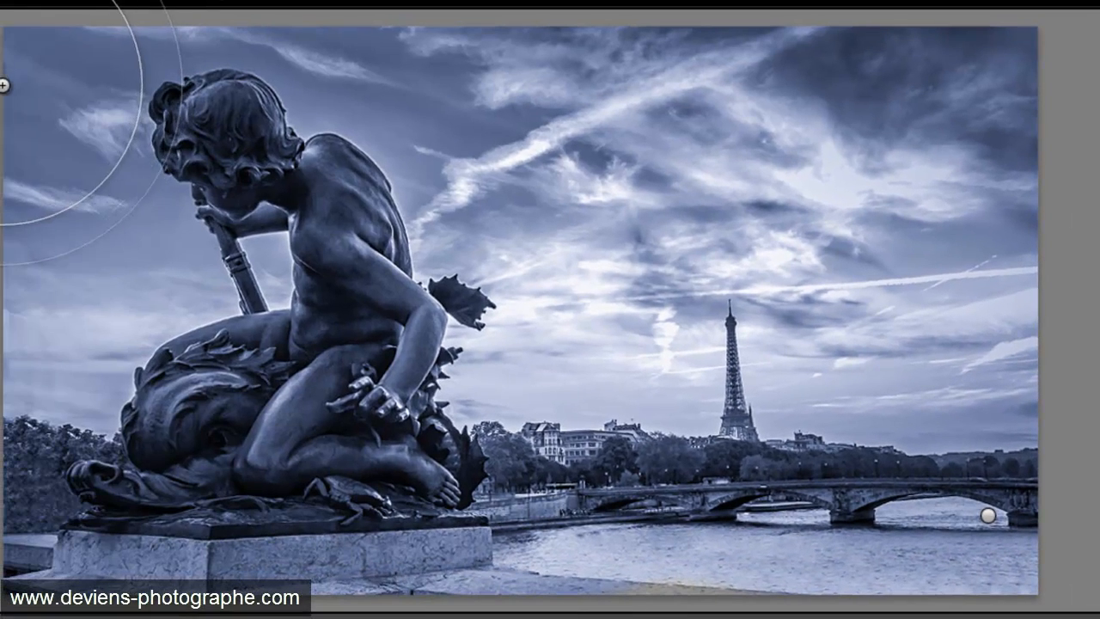
mouse_move(10, 85)
left_mouse_down()
mouse_move(246, 291)
mouse_move(437, 412)
mouse_move(527, 571)
mouse_move(563, 606)
mouse_move(550, 578)
mouse_move(232, 586)
mouse_move(559, 612)
mouse_move(518, 505)
mouse_move(344, 269)
mouse_move(662, 601)
left_mouse_up()
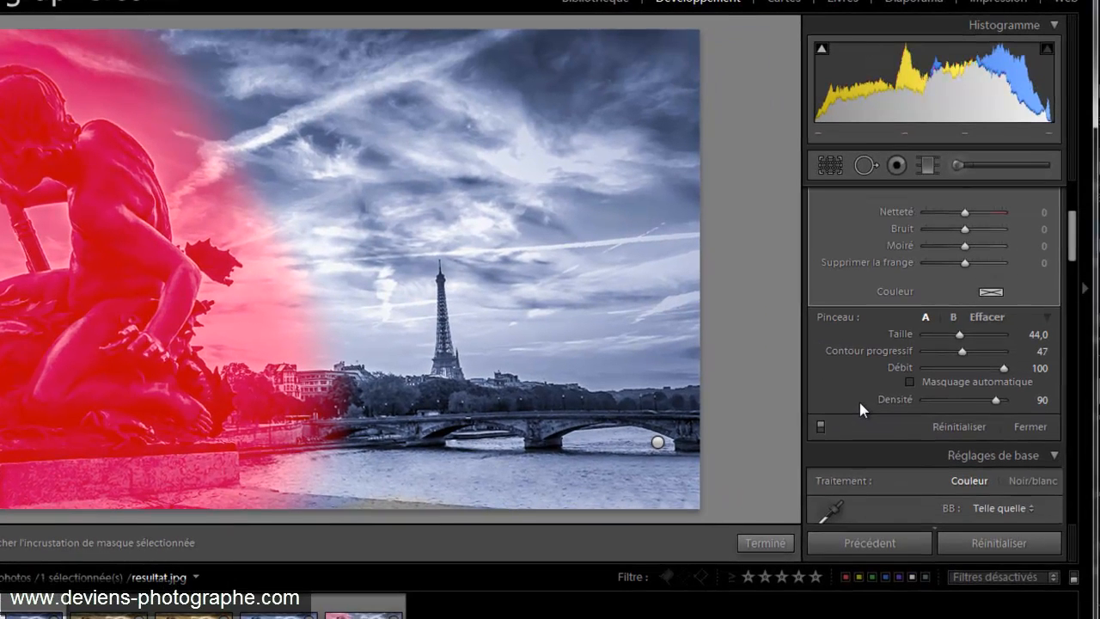
scroll(861, 406, "up", 5)
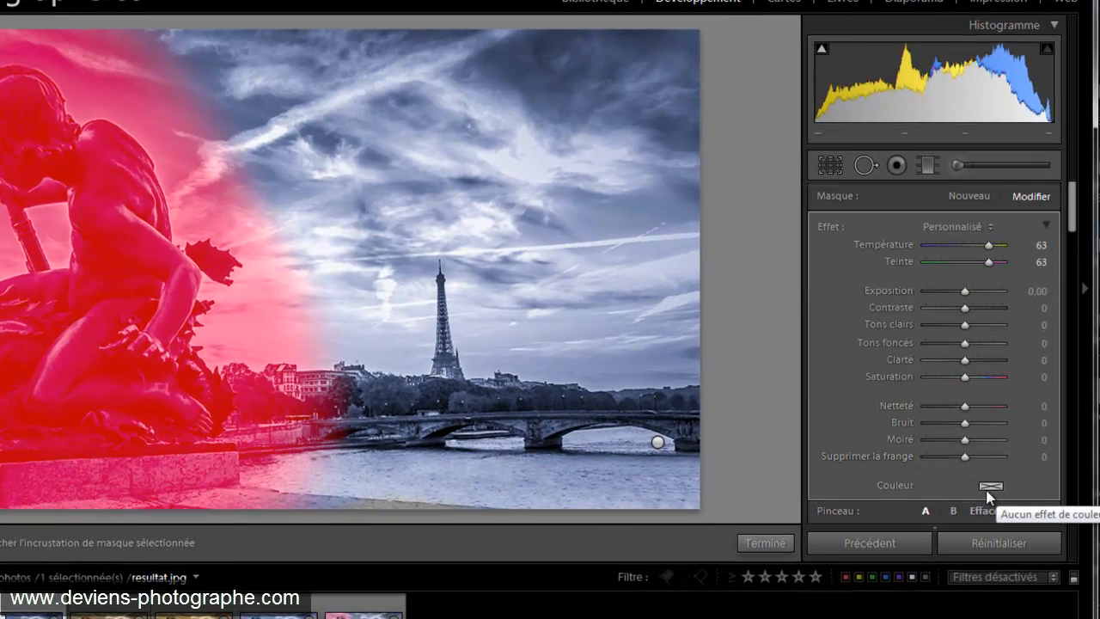
key("o")
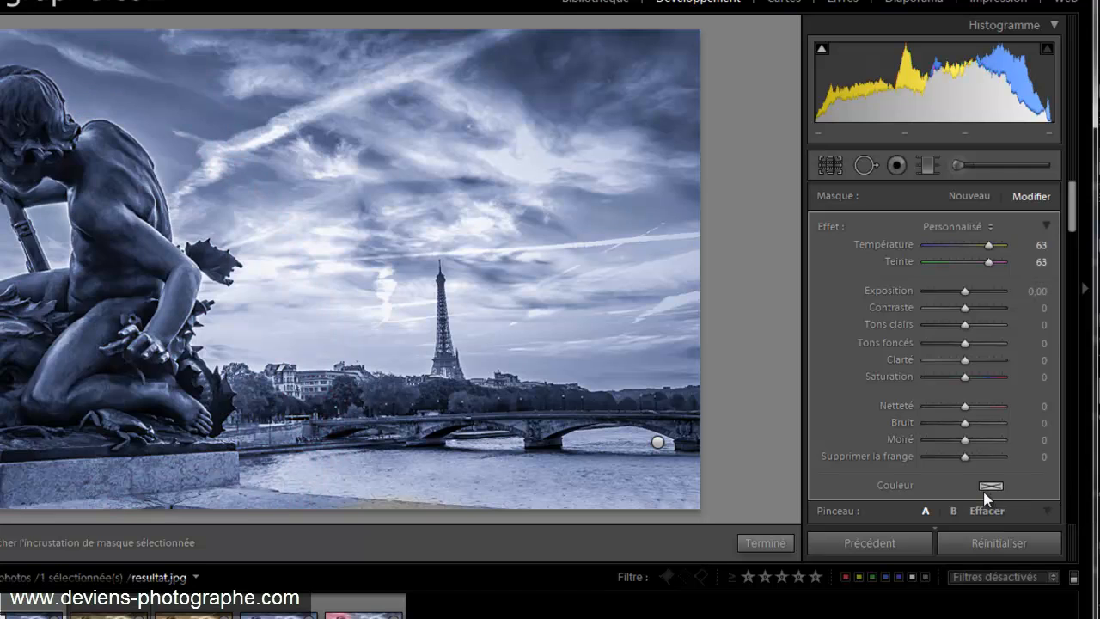
Tint the mask over the statue magenta and close the colour picker.
left_click(980, 488)
left_click_drag(902, 511, 907, 475)
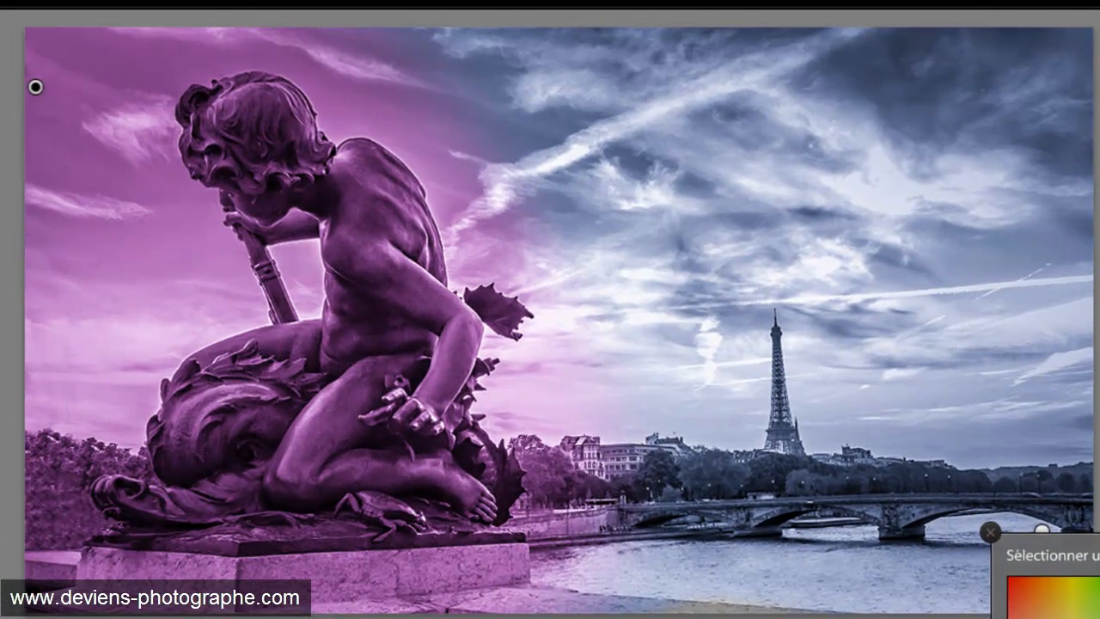
left_click(1099, 395)
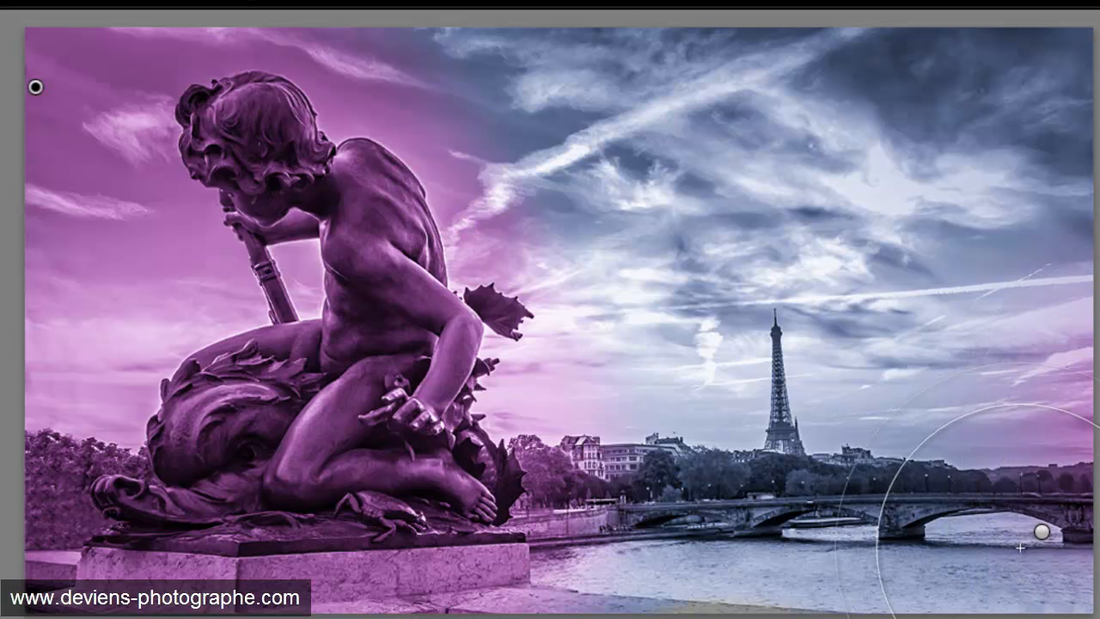
Reselect the blue full-photo mask, hide its overlay, and try yellow and teal green tints on it.
left_click(1041, 531)
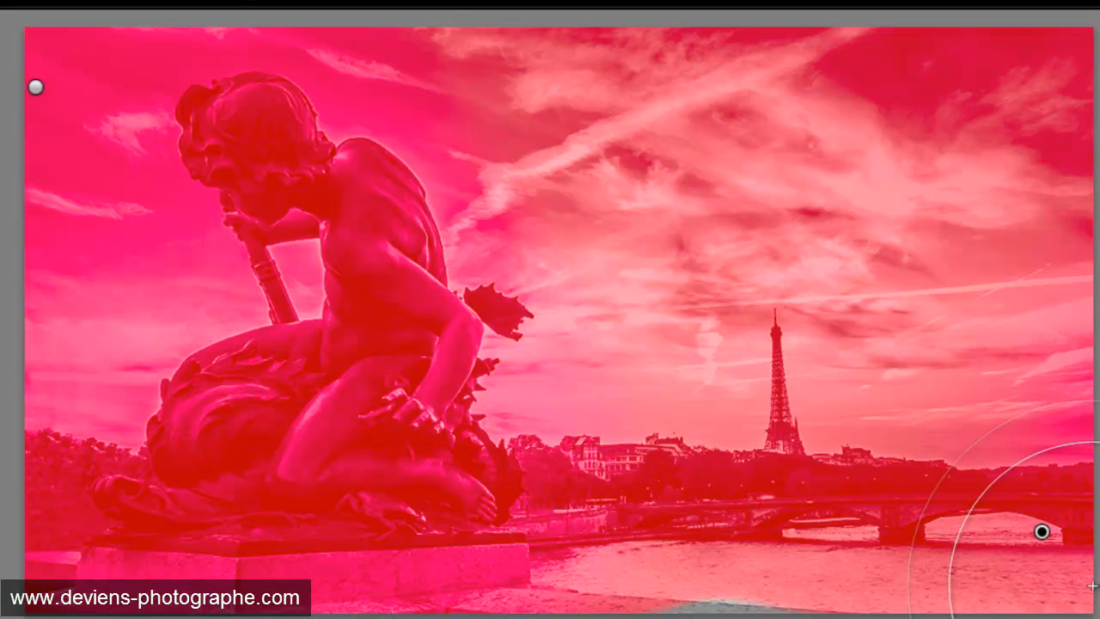
key("o")
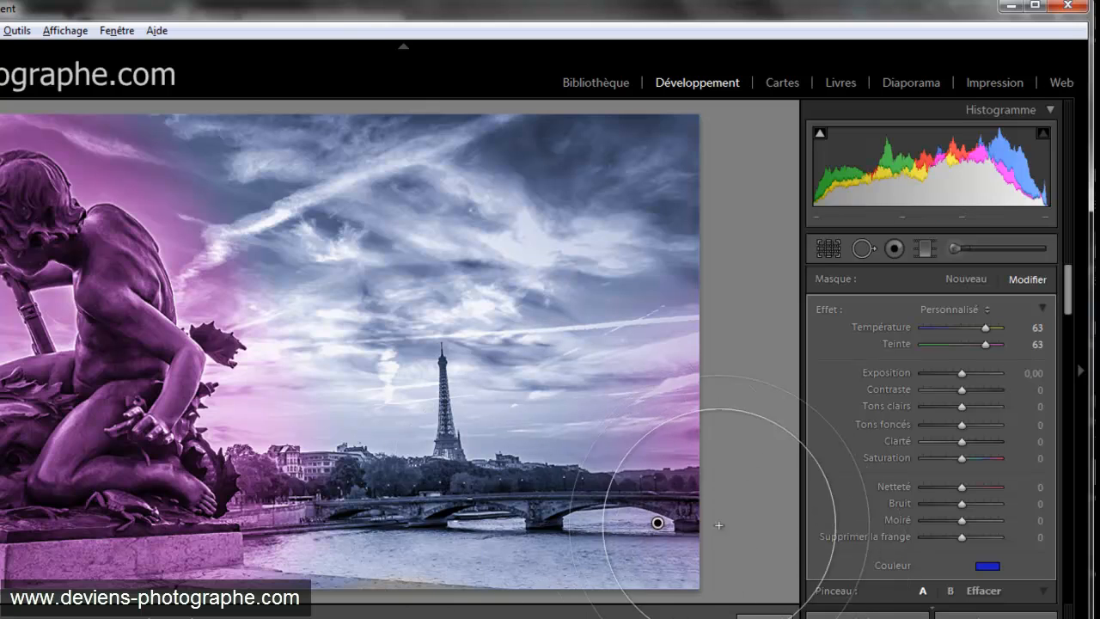
left_click(992, 567)
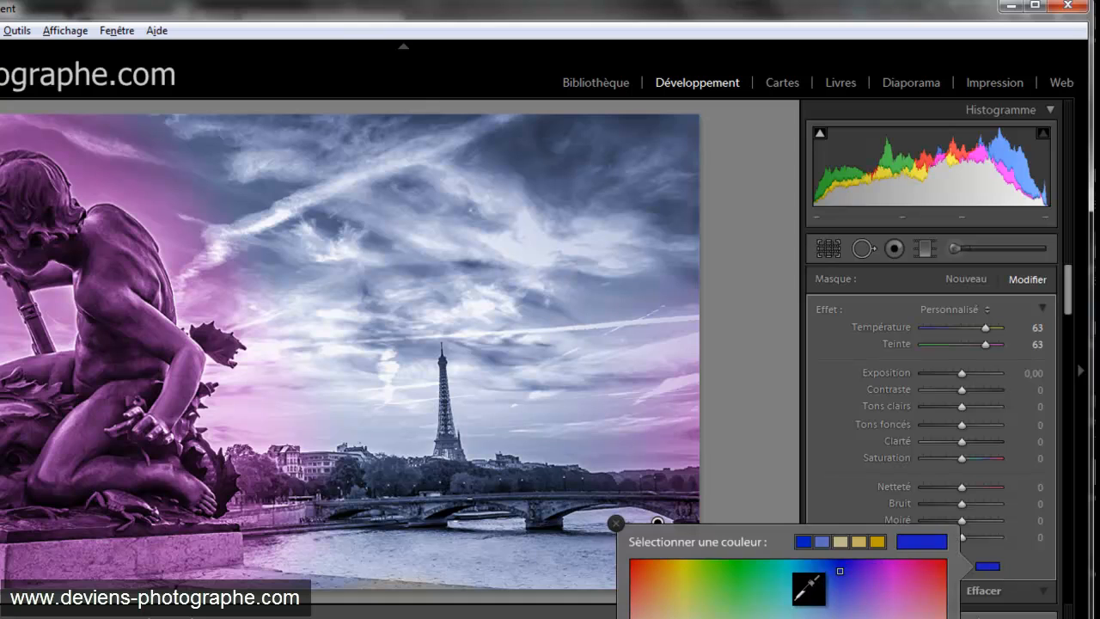
left_click(678, 576)
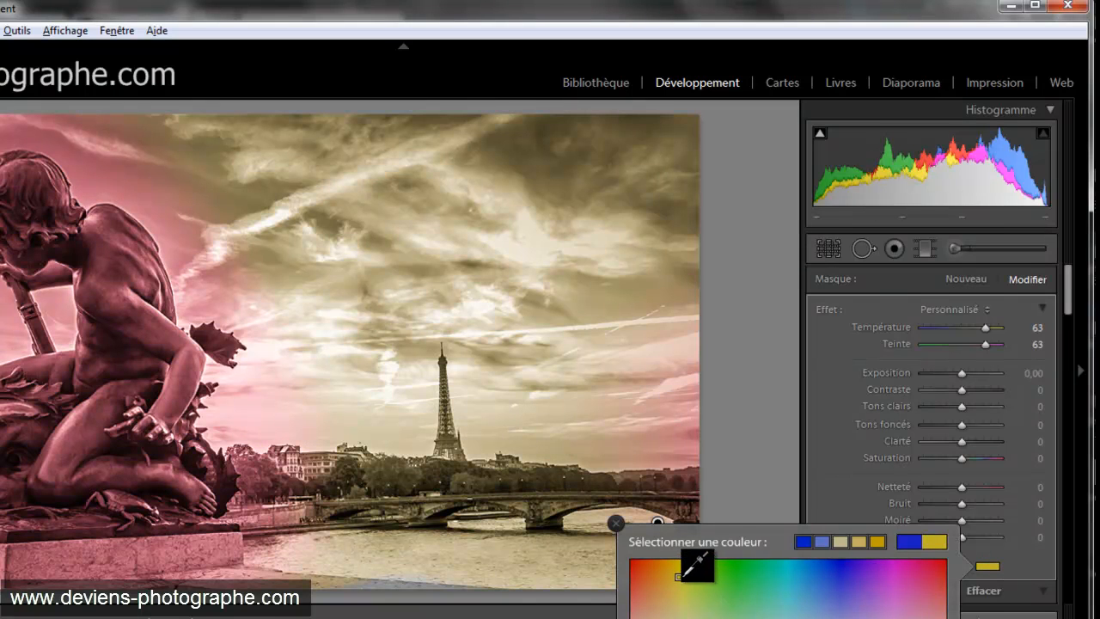
left_click_drag(726, 567, 759, 559)
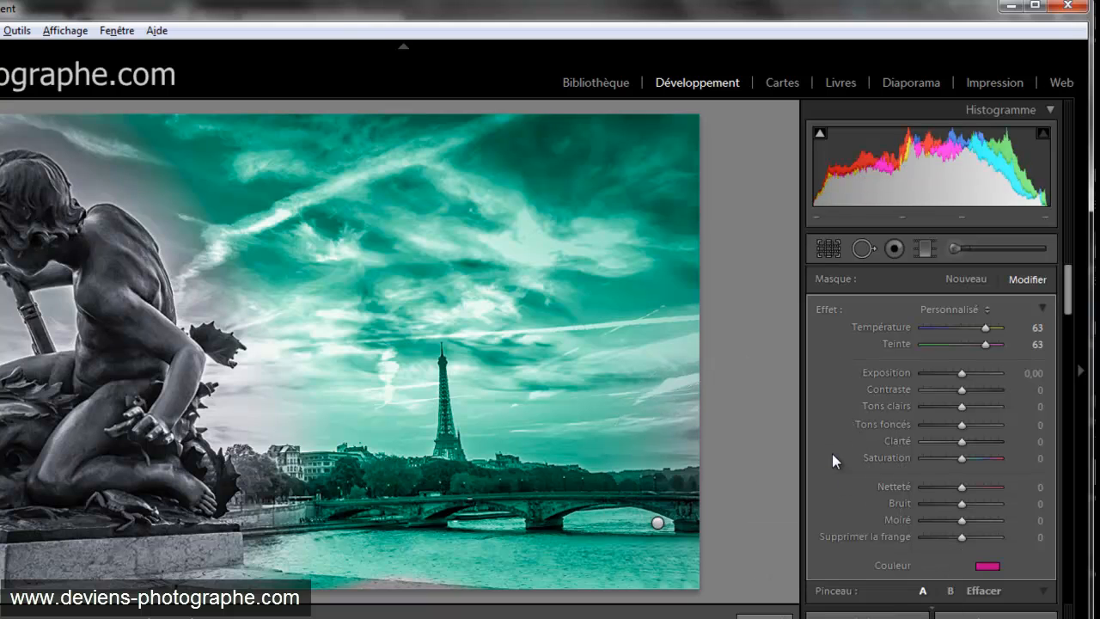
Switch the Adjustment Brush to a new mask and return the photo to its original colours.
scroll(832, 454, "down", 10)
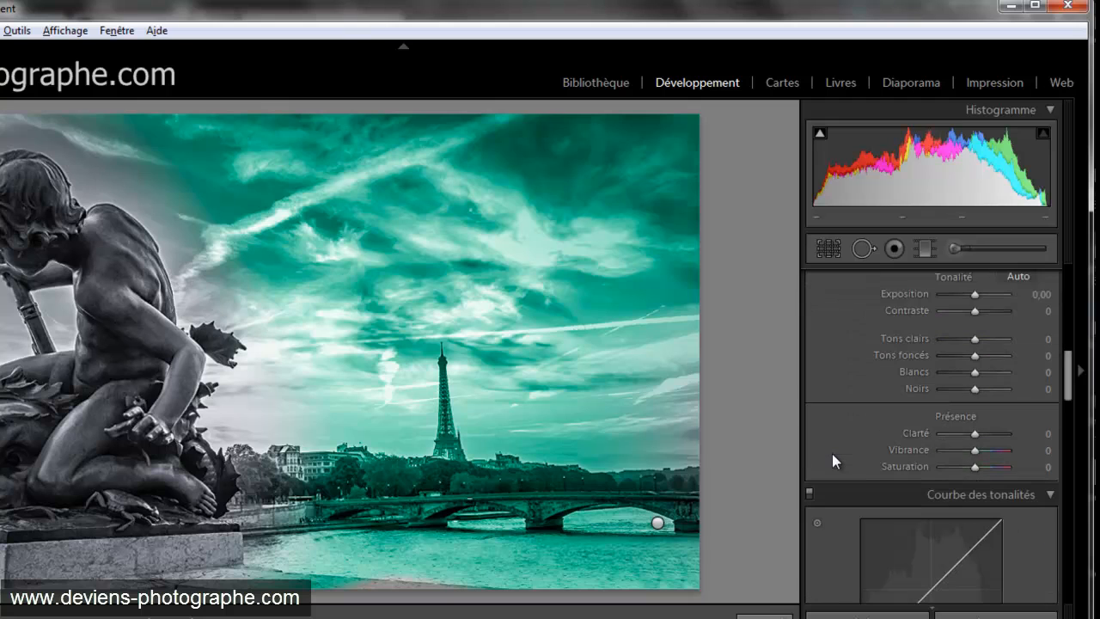
scroll(841, 457, "up", 10)
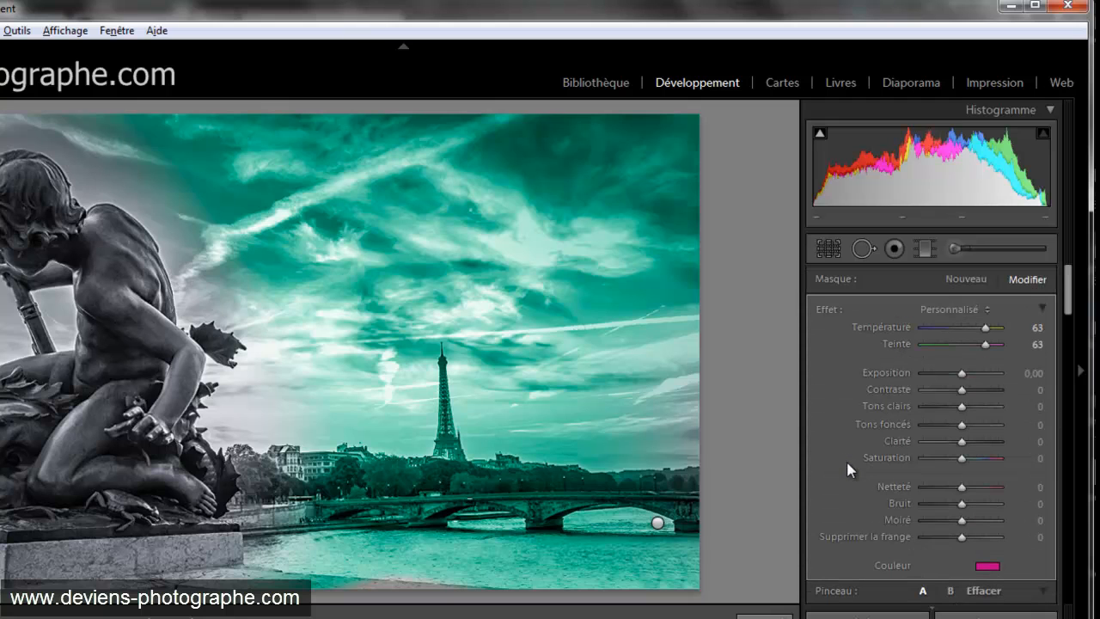
left_click(966, 278)
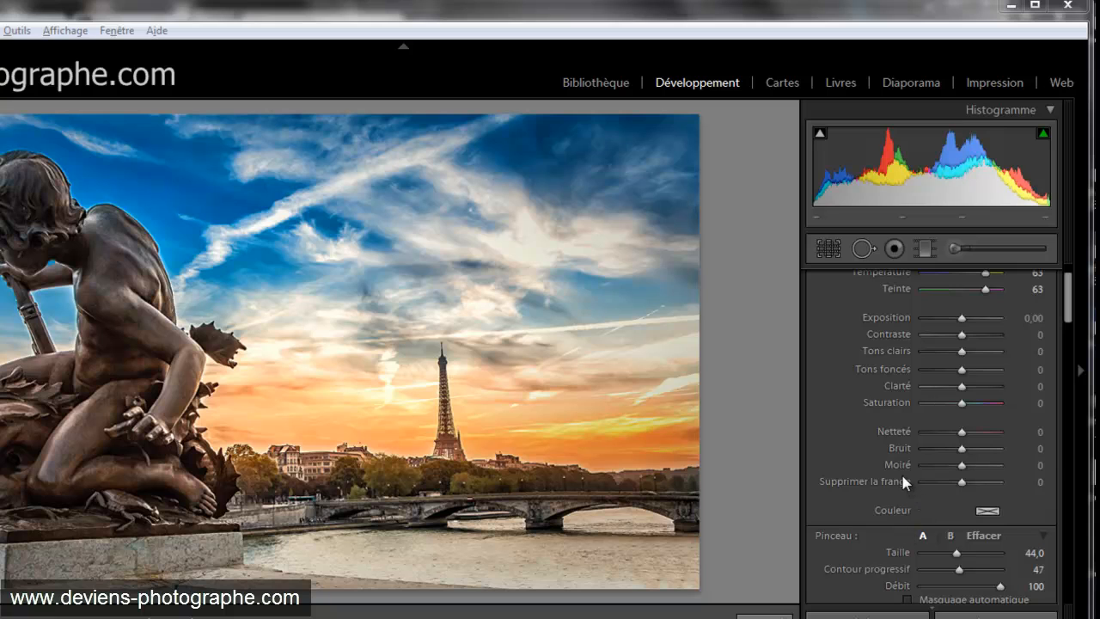
scroll(844, 394, "up", 2)
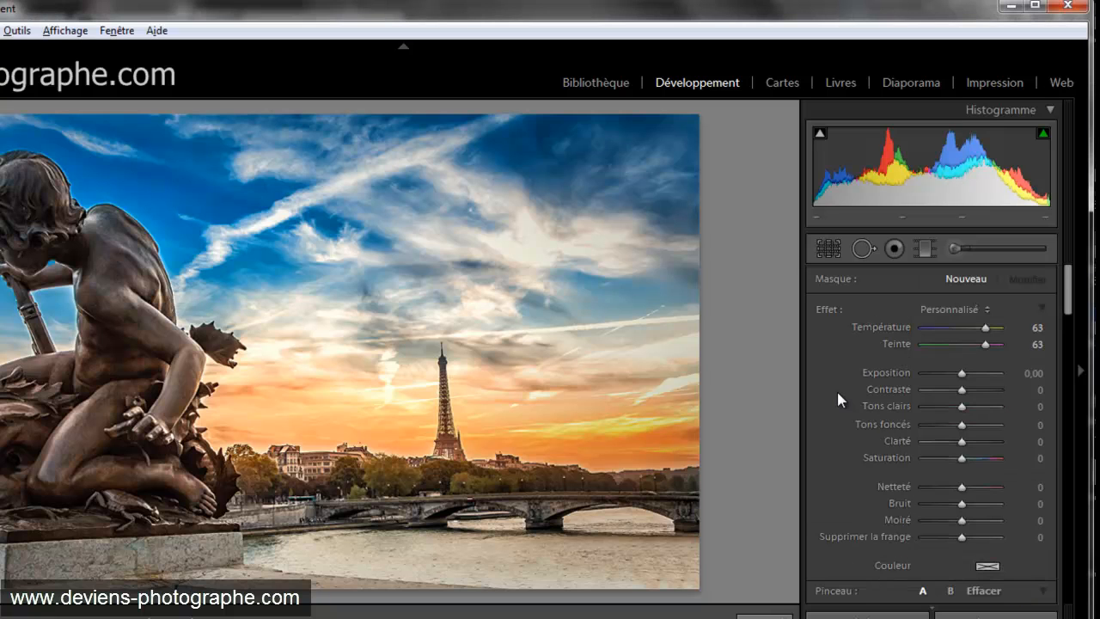
Try the TSL saturation of Bleu at −100 and reset it to 0.
scroll(836, 388, "down", 10)
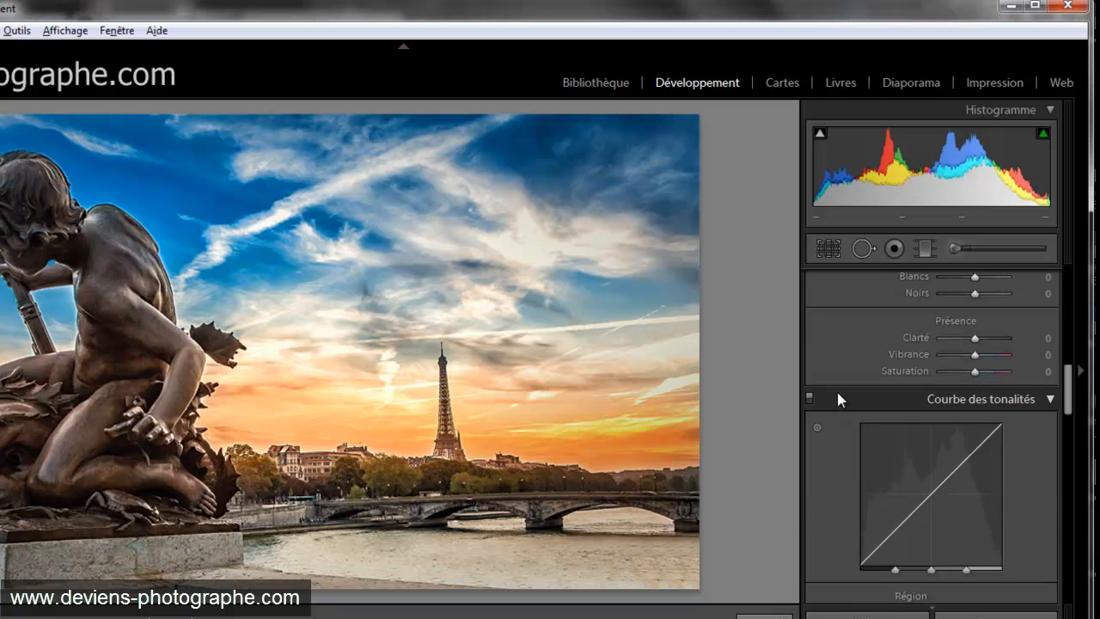
scroll(826, 388, "down", 10)
scroll(828, 392, "up", 4)
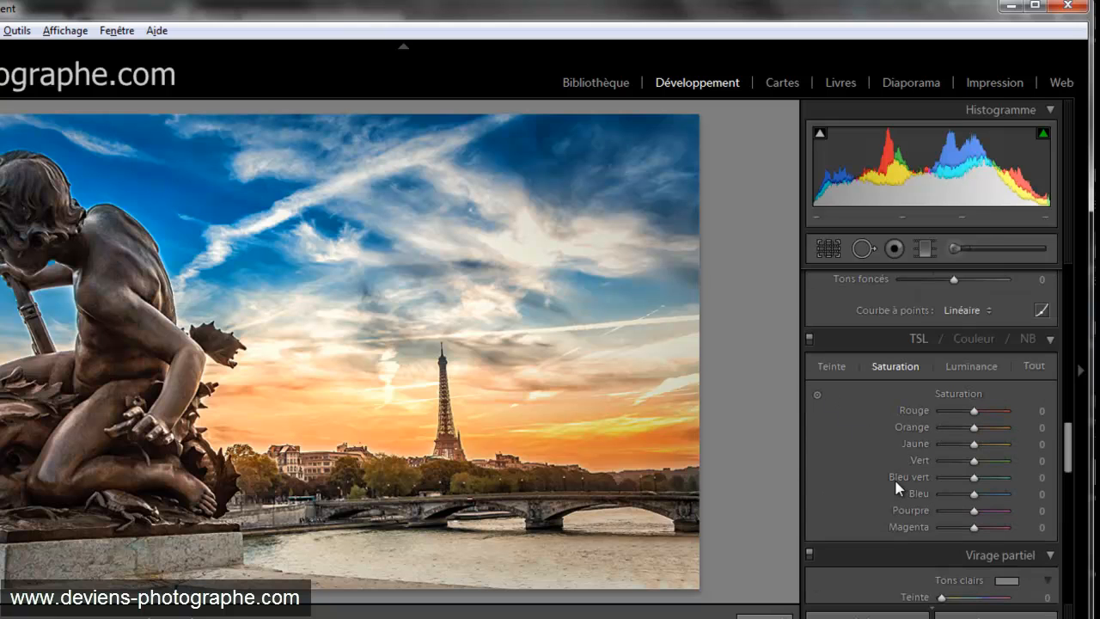
left_click_drag(994, 497, 896, 489)
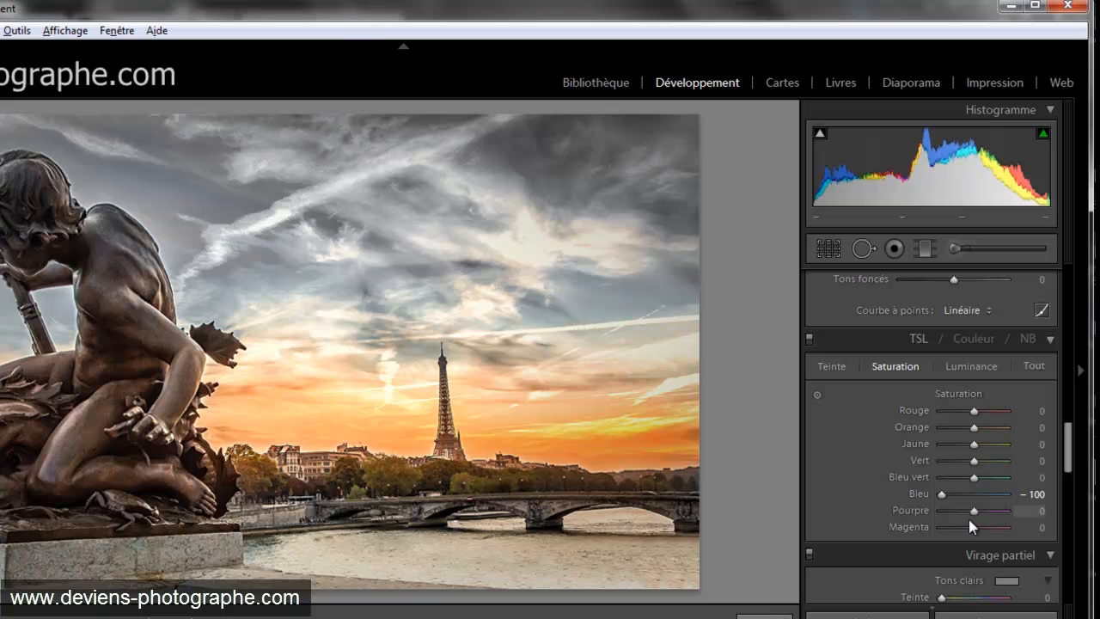
double_click(942, 497)
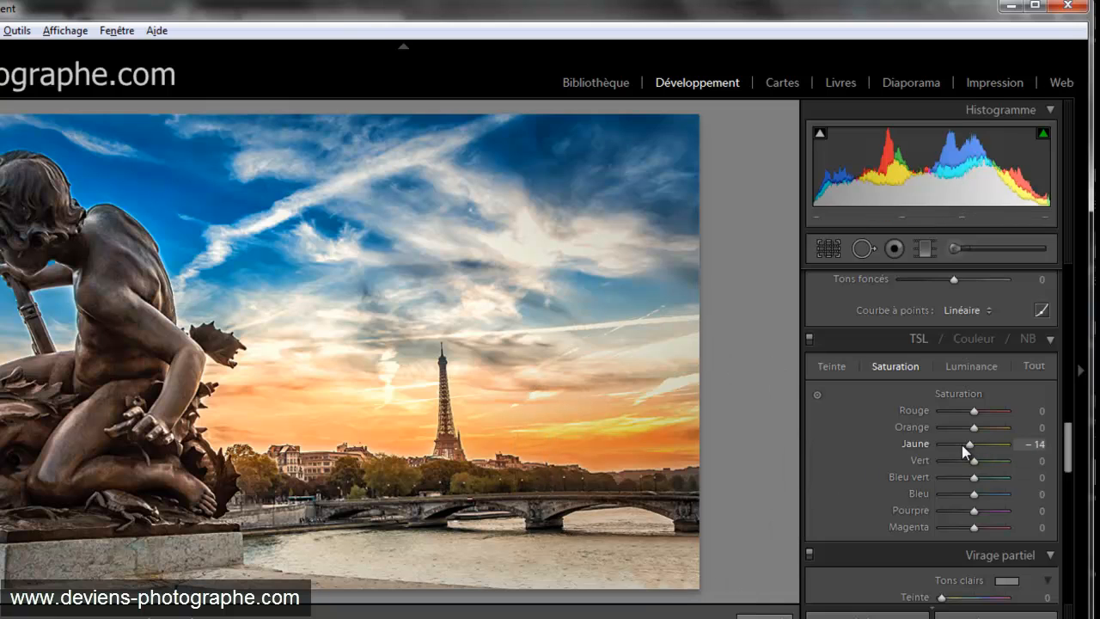
Try the TSL saturation of Jaune and Orange at −100, and bring both back up to −3.
left_click_drag(961, 444, 925, 441)
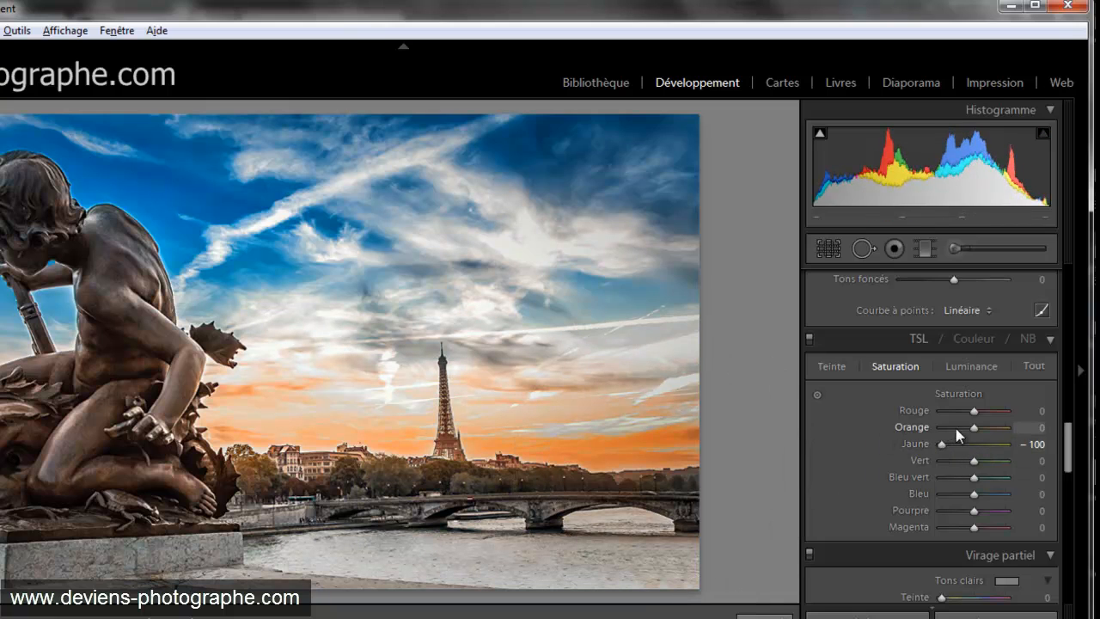
left_click_drag(971, 428, 928, 408)
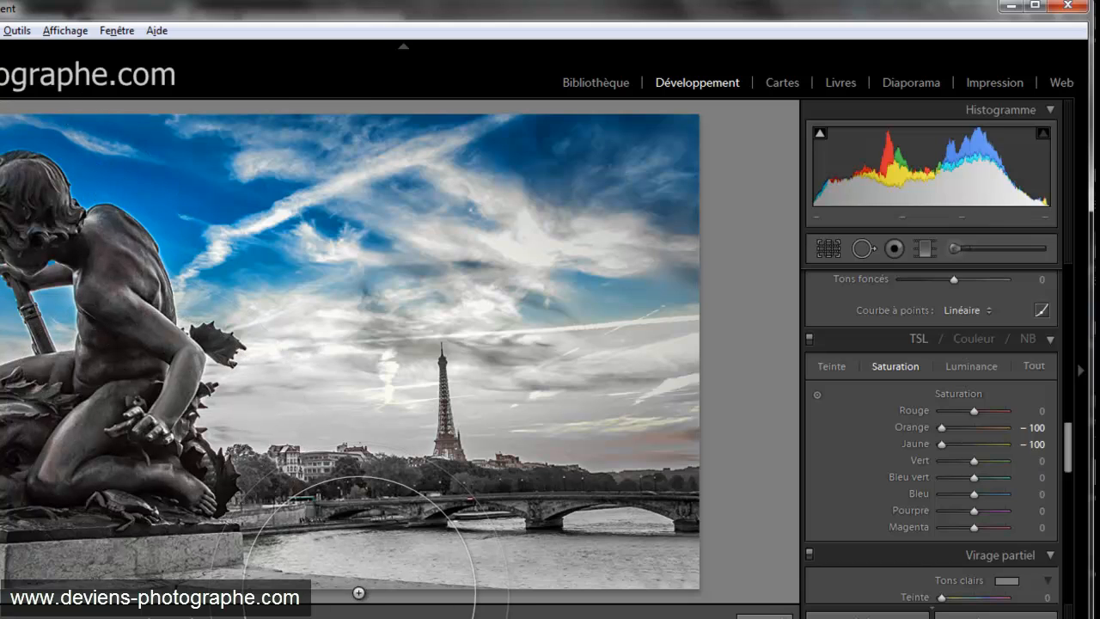
left_click_drag(943, 446, 974, 432)
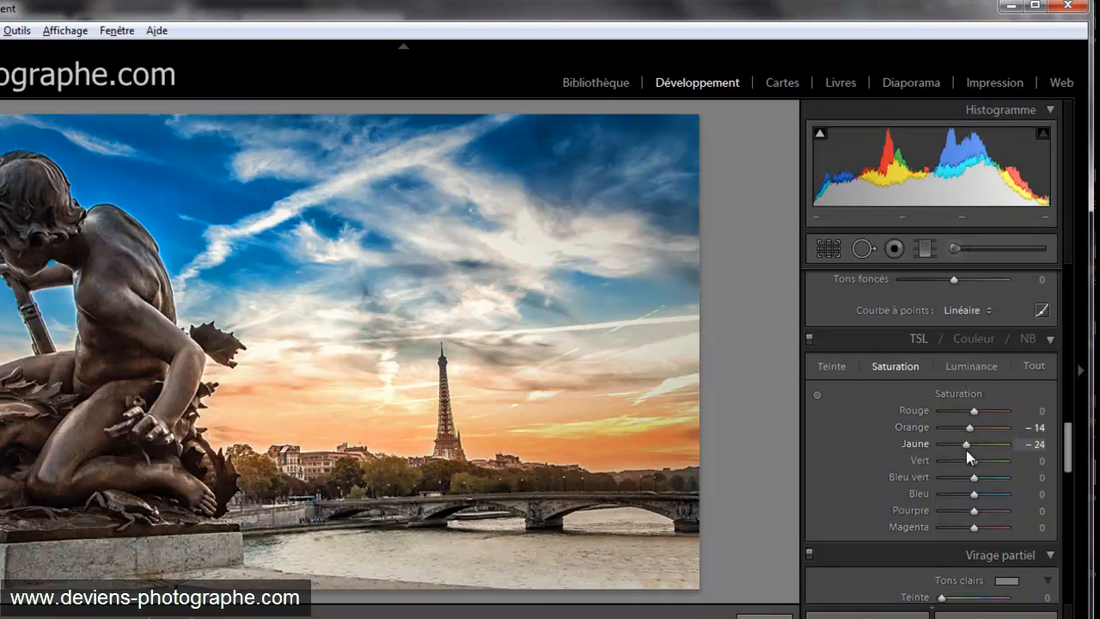
left_click_drag(965, 449, 974, 429)
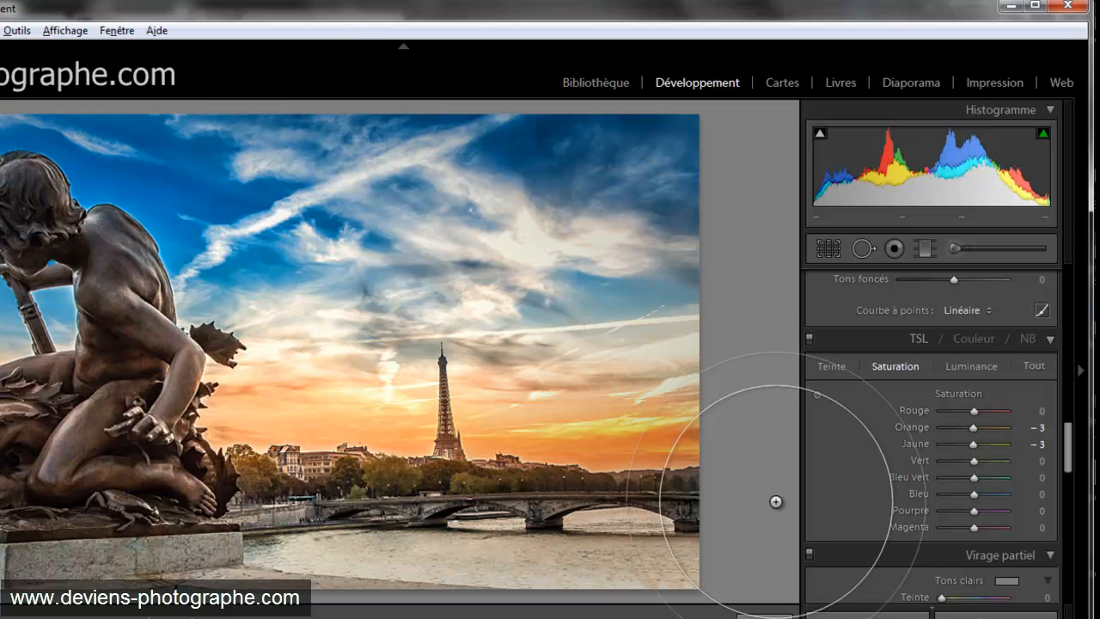
Paint a new Adjustment Brush mask over the sky, Eiffel Tower and river, and set its saturation to −100.
scroll(893, 440, "up", 5)
key("k")
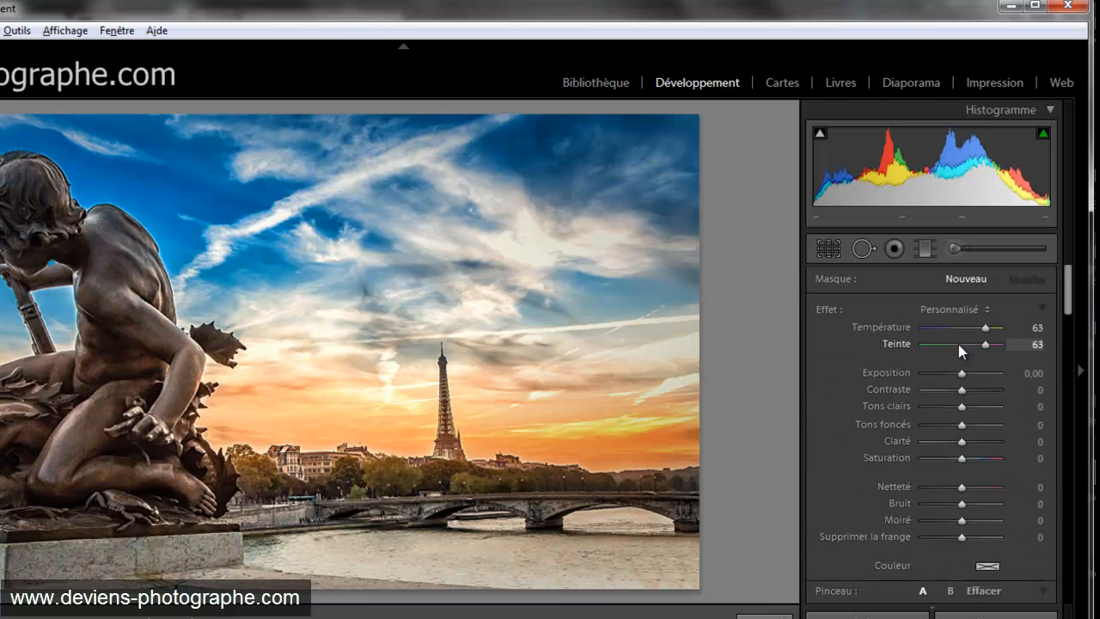
left_click(960, 249)
left_click(960, 249)
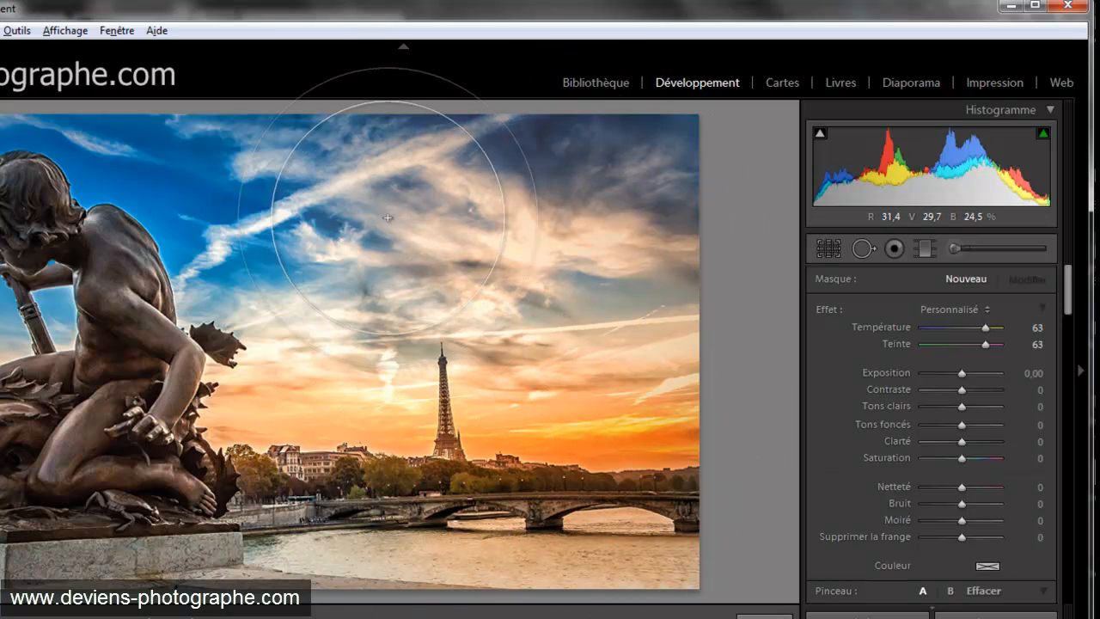
mouse_move(370, 448)
left_mouse_down()
mouse_move(492, 524)
mouse_move(527, 399)
mouse_move(742, 405)
mouse_move(666, 452)
mouse_move(713, 466)
left_mouse_up()
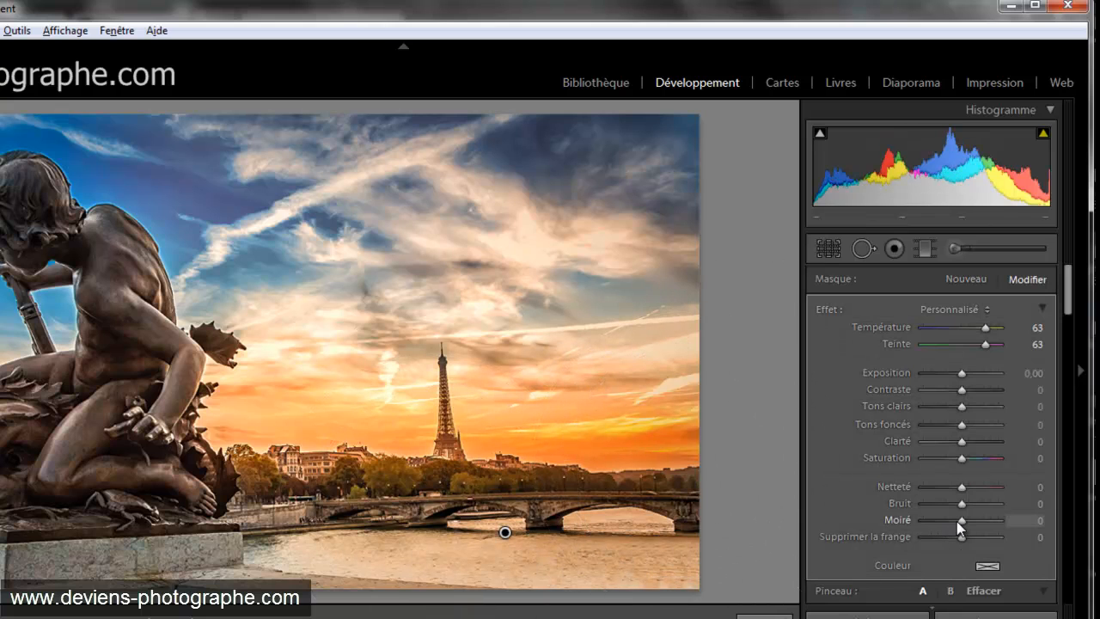
left_click_drag(961, 457, 906, 475)
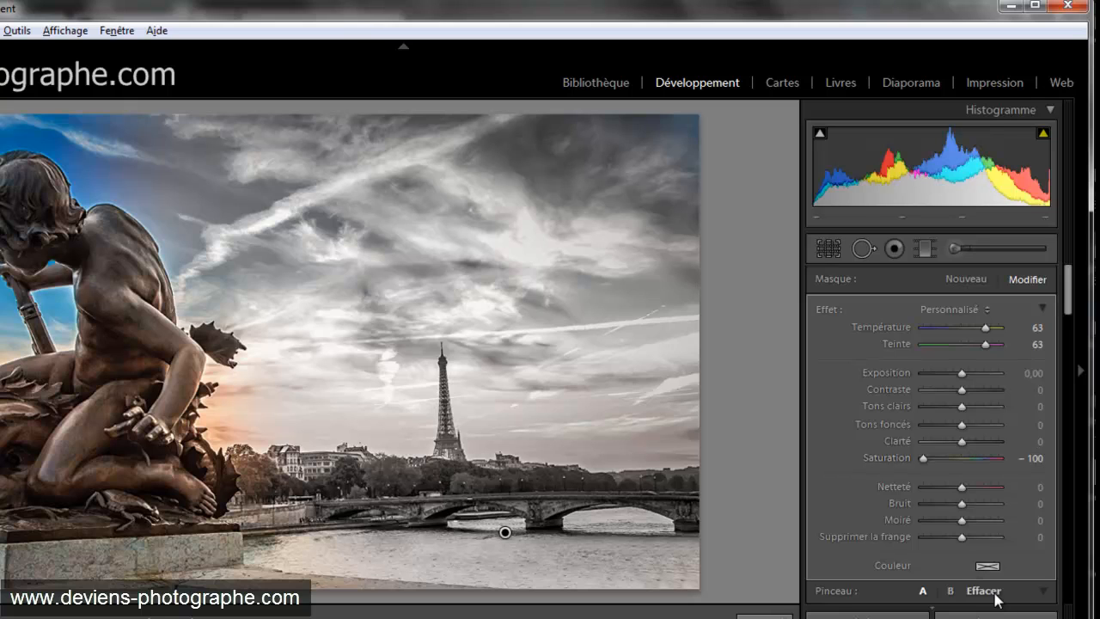
Undo the sky and river mask's last saturation change, and reduce the brush size to 26.
key("ctrl+z")
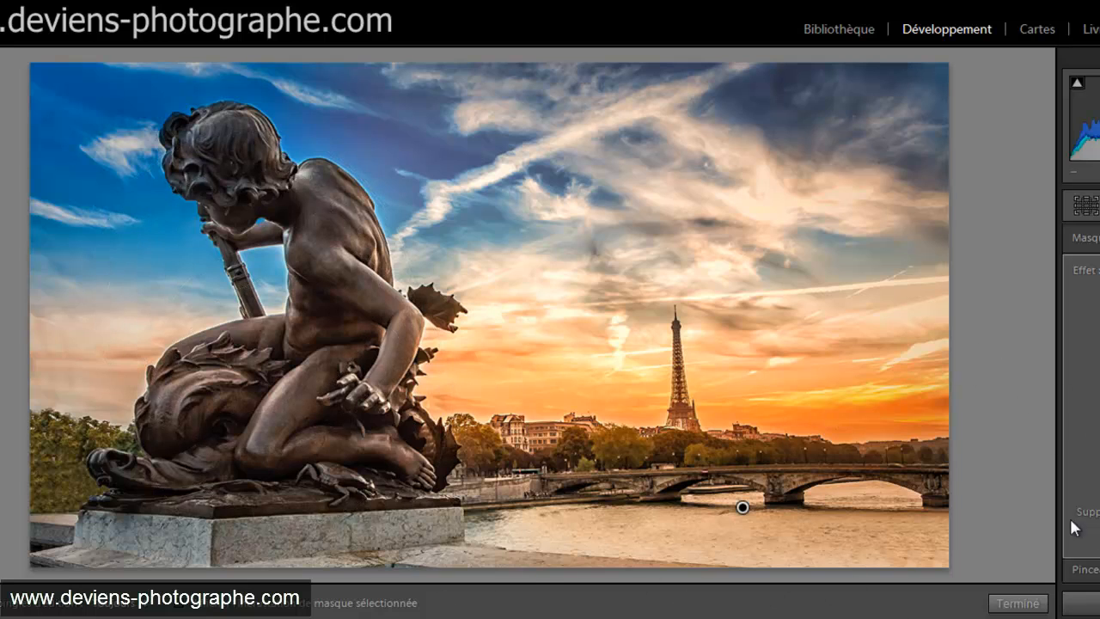
scroll(1073, 523, "down", 5)
scroll(1081, 387, "up", 1)
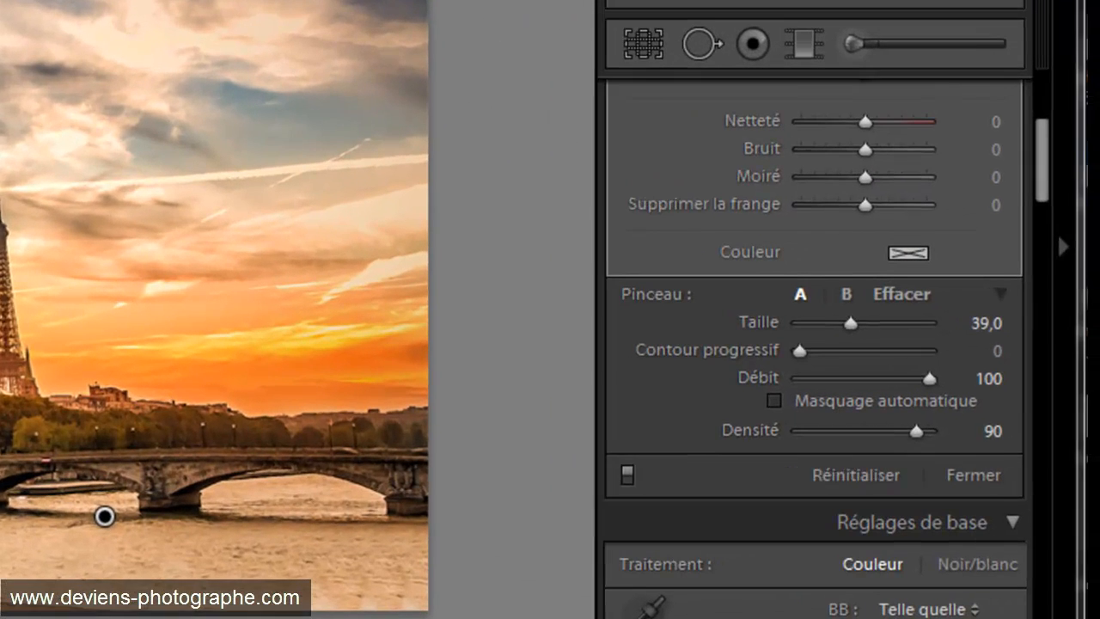
key("bracketleft")
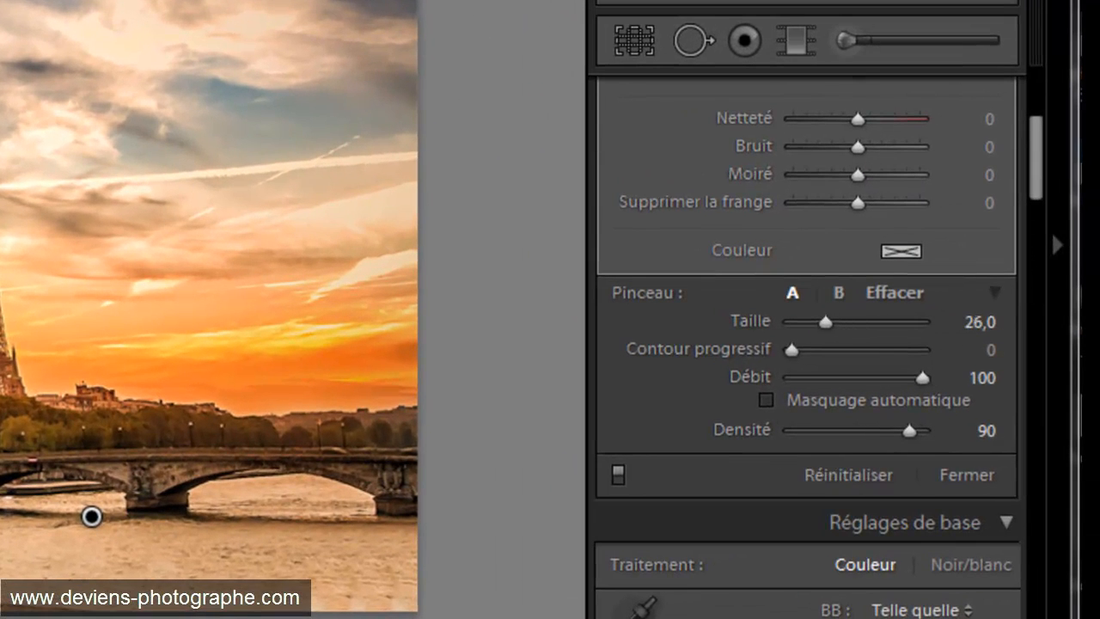
Lower the sky and river mask's saturation to its minimum, and delete that mask.
scroll(777, 221, "up", 4)
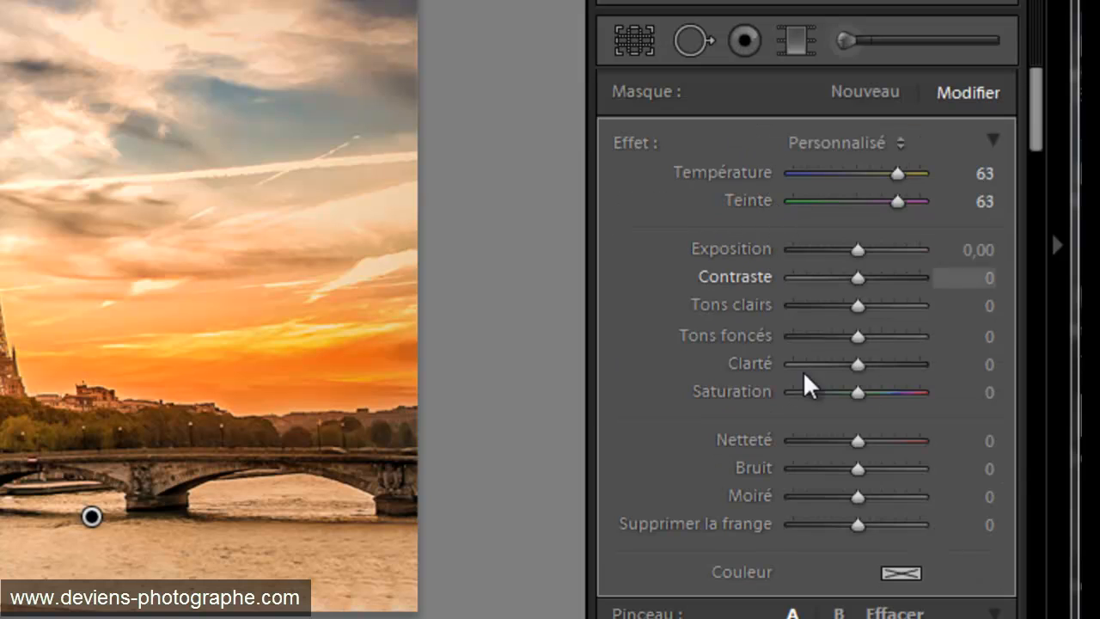
left_click_drag(852, 392, 538, 363)
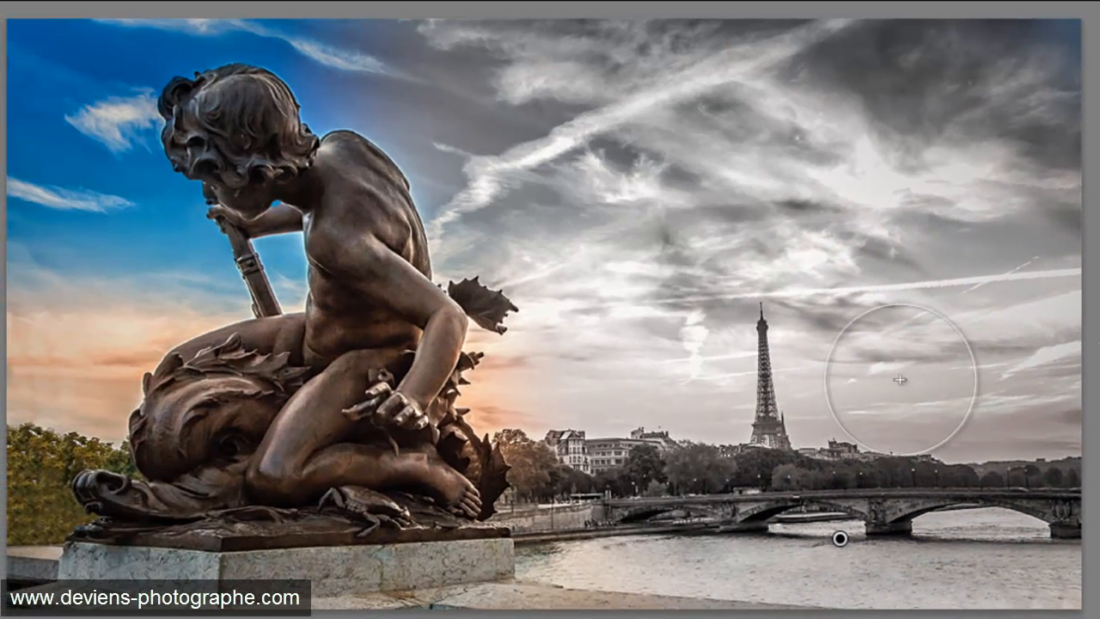
key("Delete")
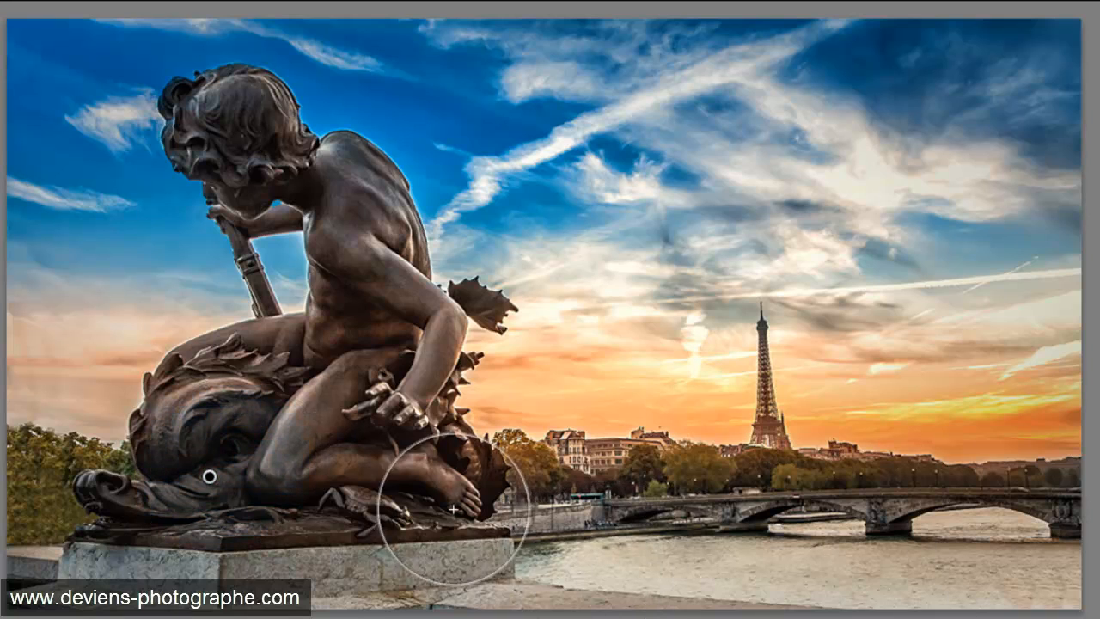
Paint a new desaturating Adjustment Brush mask over the stone pedestal and the statue's base, legs and torso.
mouse_move(209, 509)
left_mouse_down()
mouse_move(233, 459)
mouse_move(330, 397)
mouse_move(341, 457)
mouse_move(419, 500)
mouse_move(361, 527)
mouse_move(190, 548)
mouse_move(61, 615)
mouse_move(555, 615)
left_mouse_up()
mouse_move(289, 437)
left_mouse_down()
mouse_move(219, 409)
mouse_move(283, 406)
mouse_move(384, 373)
mouse_move(364, 322)
mouse_move(420, 533)
mouse_move(385, 361)
left_mouse_up()
scroll(369, 378, "down", 5)
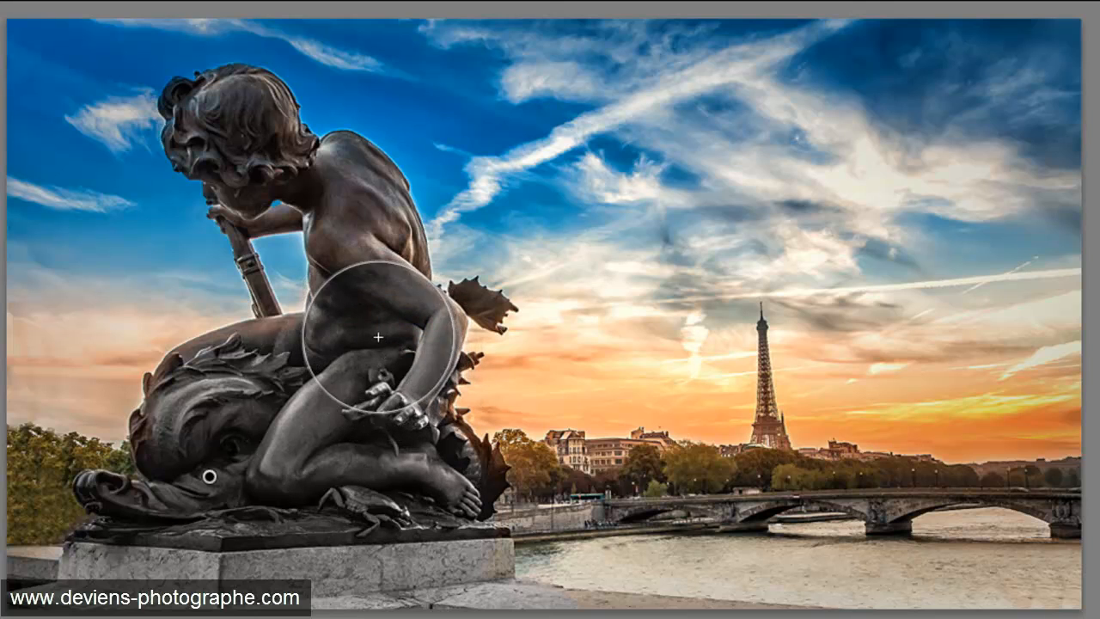